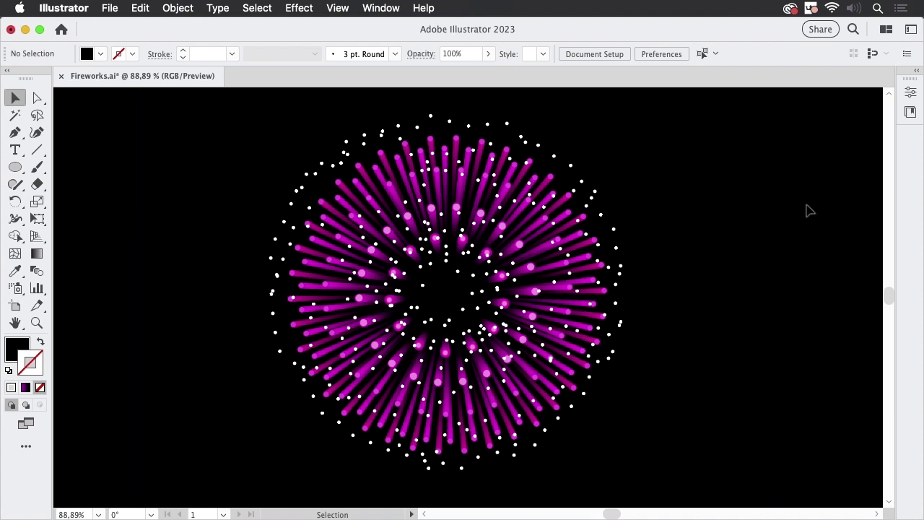
Step: Pan the canvas left until the five small magenta rockets are in view
key("space")
left_click_drag(816, 209, 498, 215)
left_click_drag(847, 229, 486, 190)
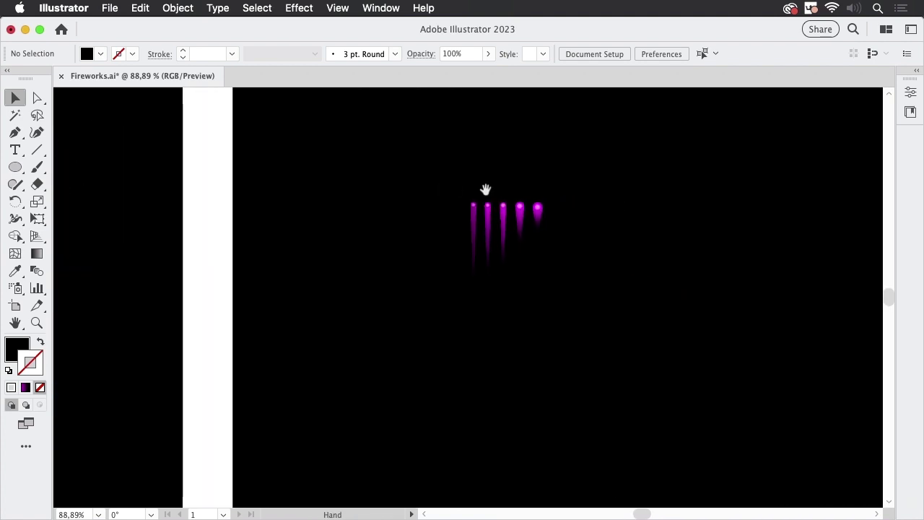
left_click_drag(701, 202, 565, 201)
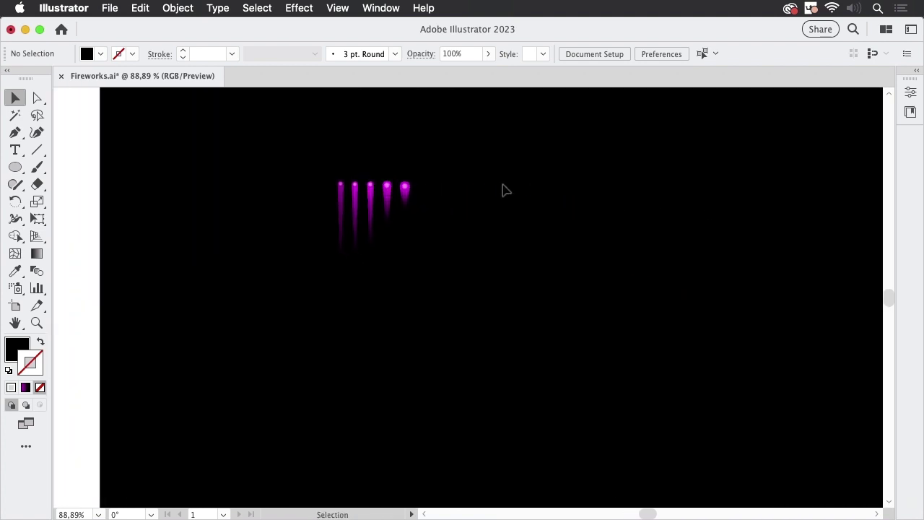
Step: Draw a short vertical line, about 25.5 px long, to the right of the rockets
left_click(37, 149)
left_click_drag(569, 174, 577, 216)
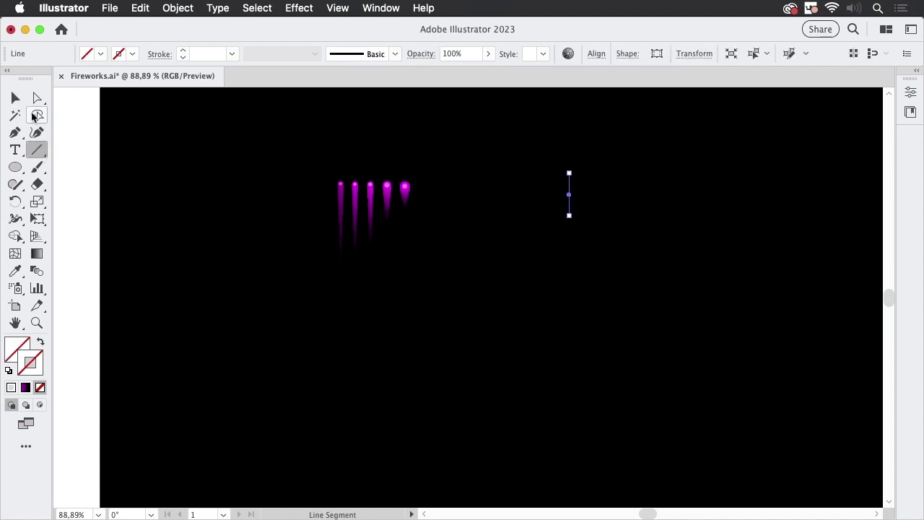
left_click(16, 99)
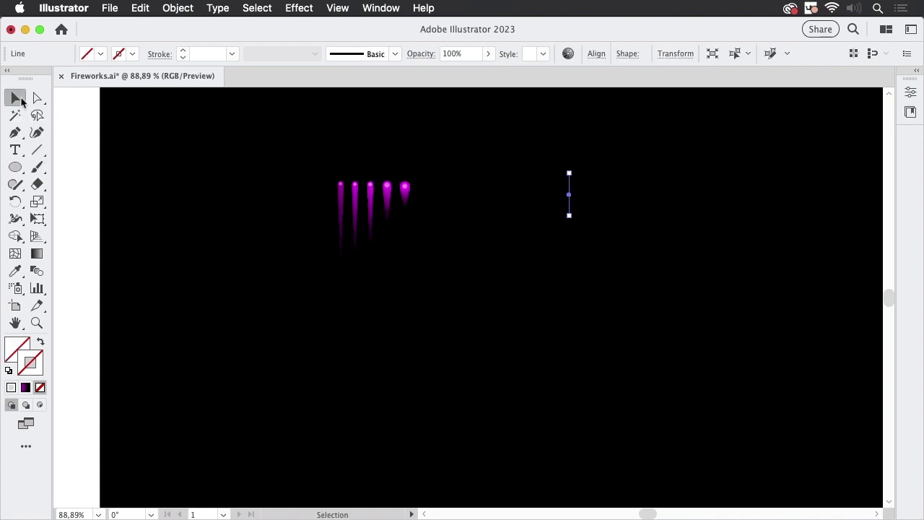
left_click(377, 10)
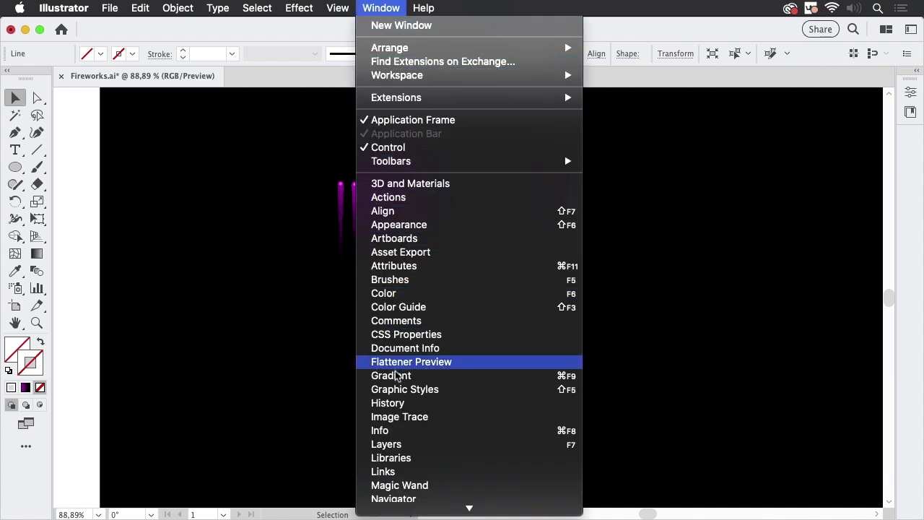
Step: Apply the linear magenta-to-black gradient to the line's stroke and check both stop colours
left_click(421, 376)
left_click_drag(757, 304, 673, 153)
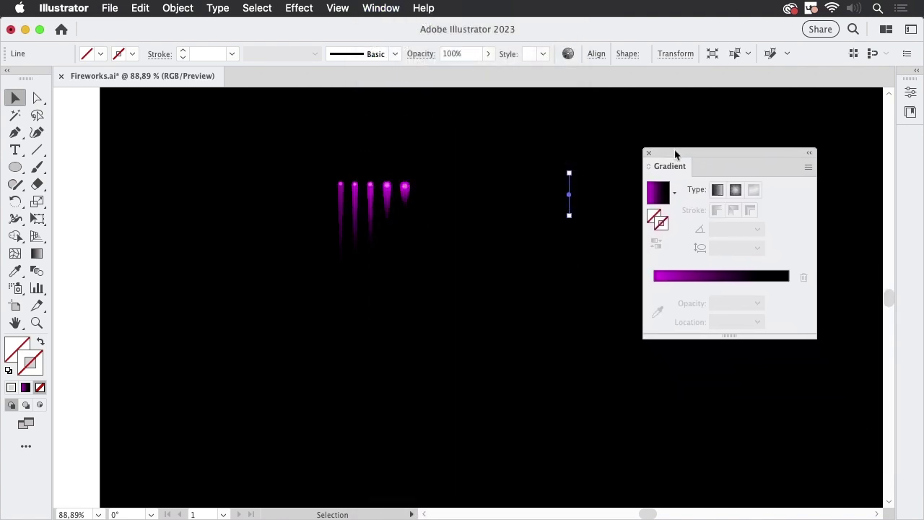
left_click(664, 202)
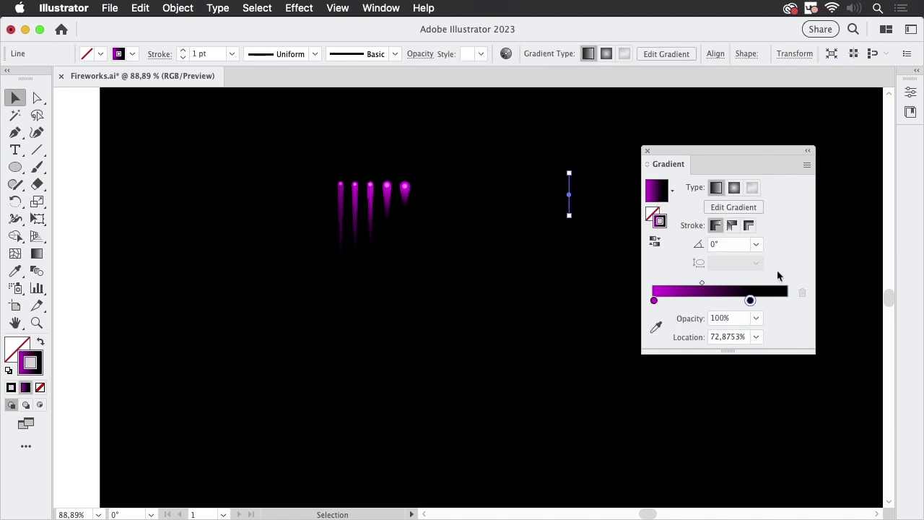
double_click(655, 301)
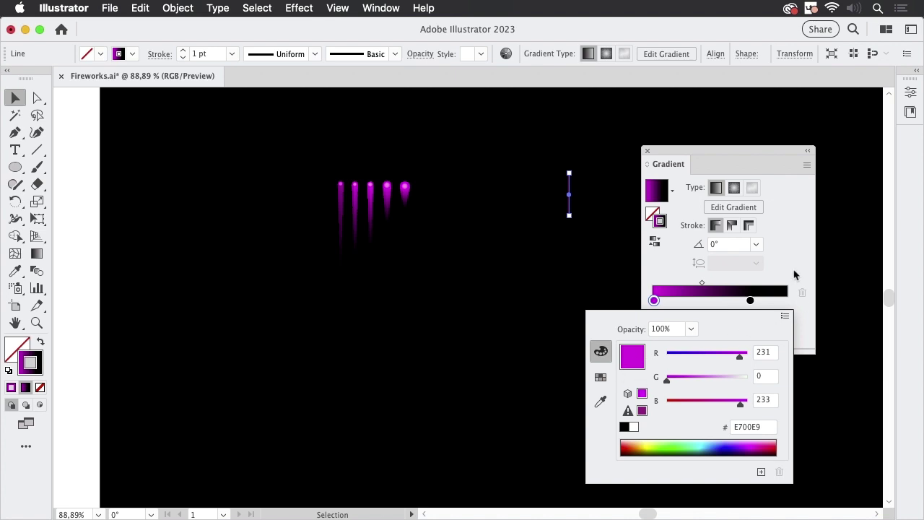
left_click(794, 275)
double_click(750, 301)
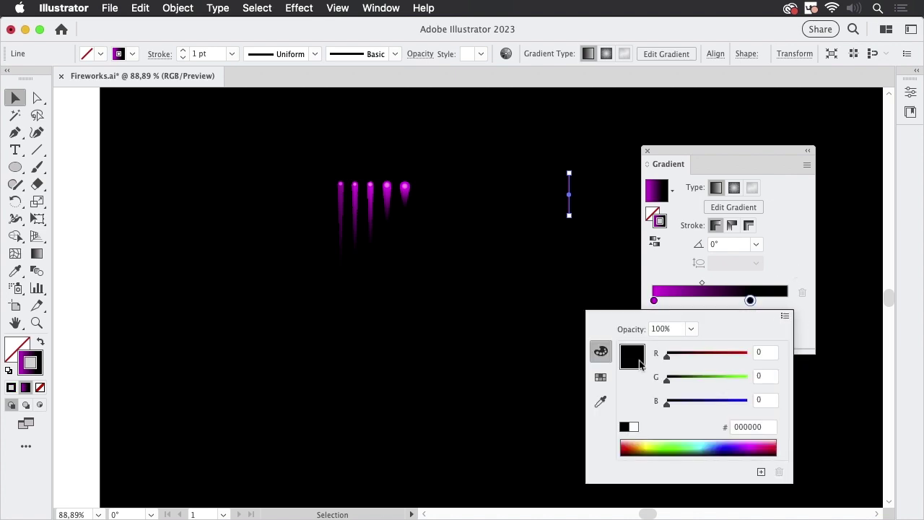
left_click(795, 252)
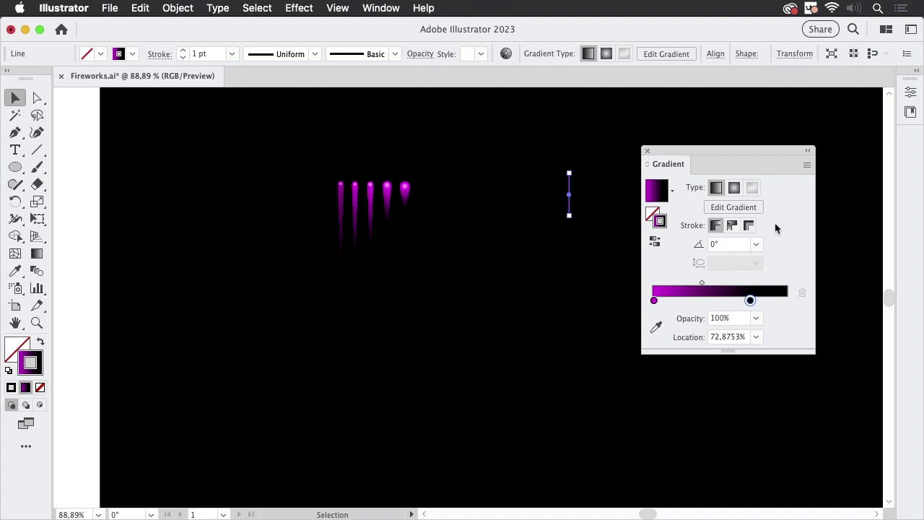
Step: Run the gradient along the stroke, set weight to 14 pt, and move the black stop to about 93%
left_click(732, 226)
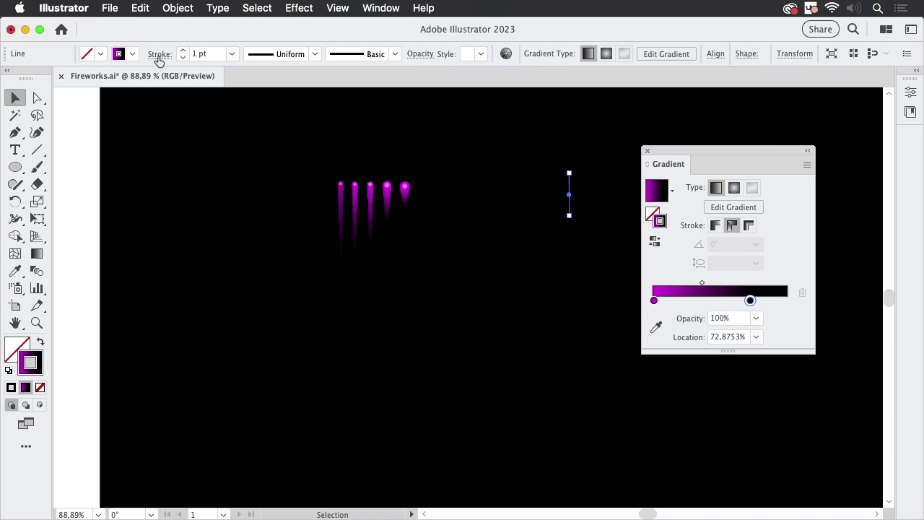
left_click(182, 51)
left_click(183, 50)
left_click(183, 50)
left_click(183, 50)
left_click(183, 50)
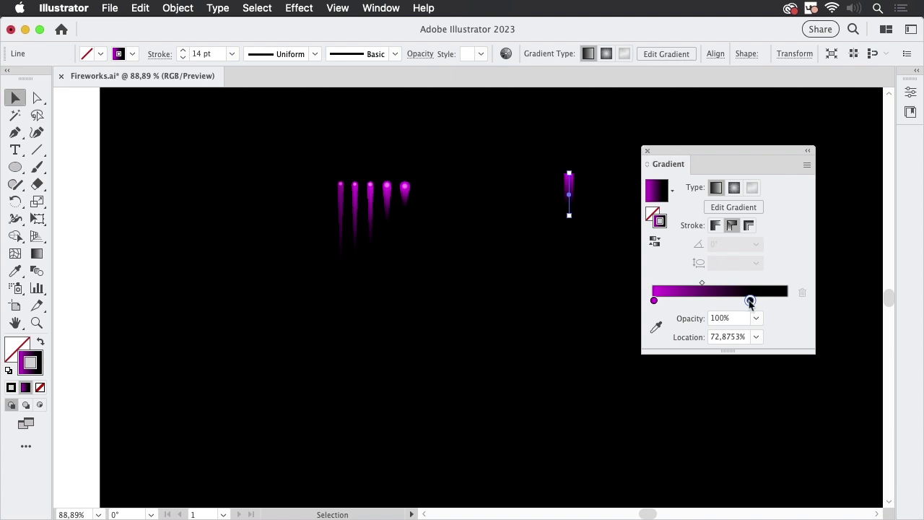
left_click_drag(750, 300, 780, 302)
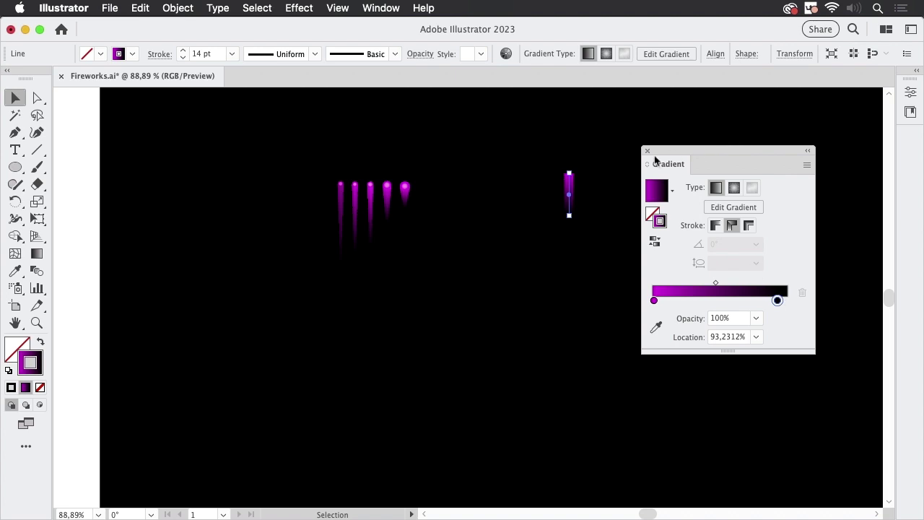
left_click(647, 150)
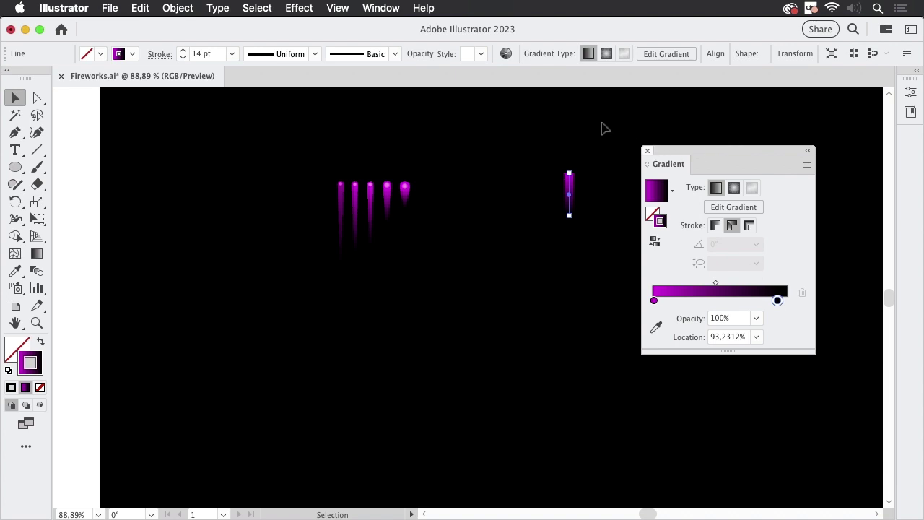
left_click(160, 55)
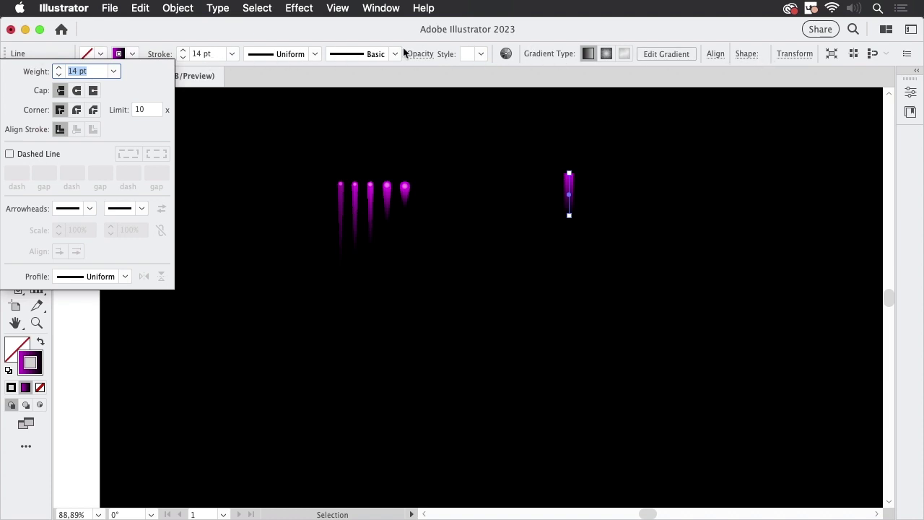
Step: Give the thick gradient line Round Cap ends in the Stroke settings
left_click(388, 10)
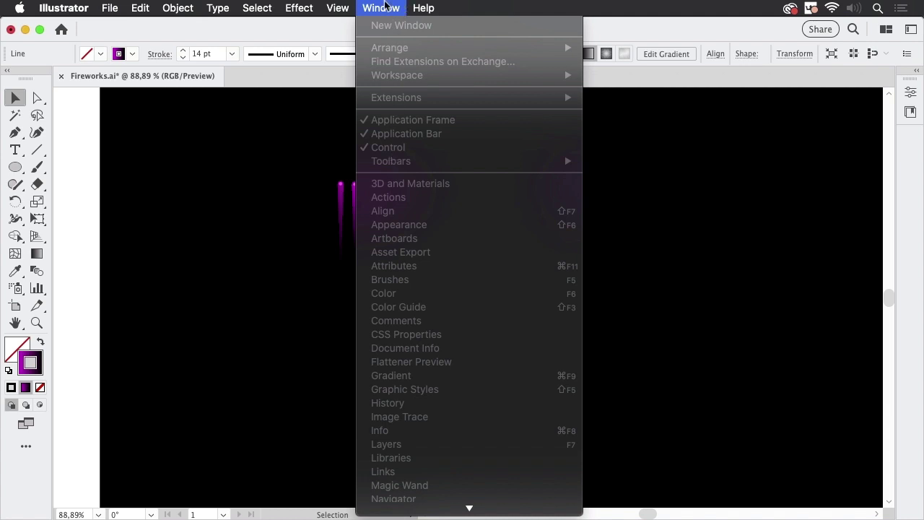
left_click(385, 7)
left_click(160, 54)
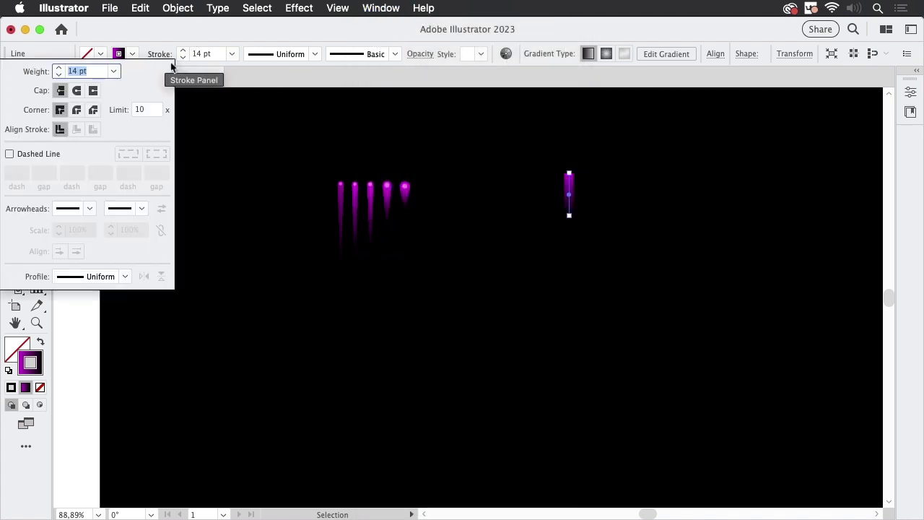
left_click(77, 91)
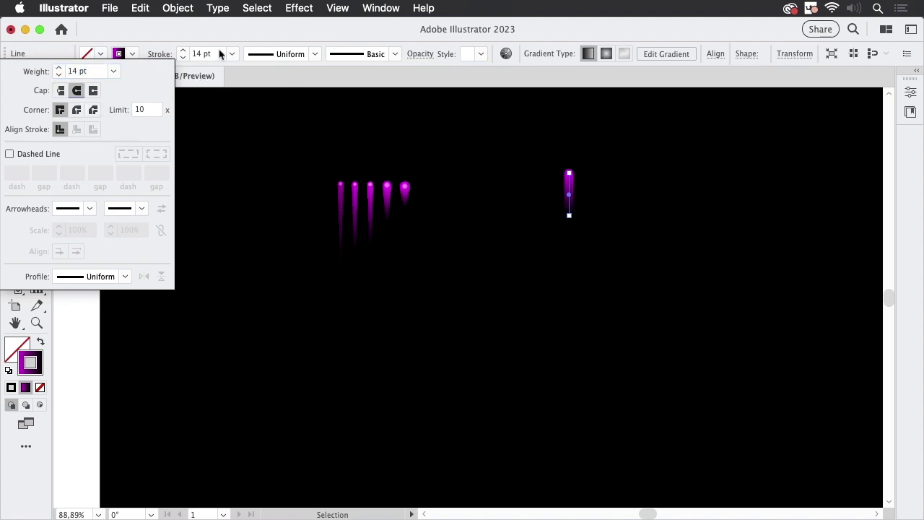
left_click(257, 29)
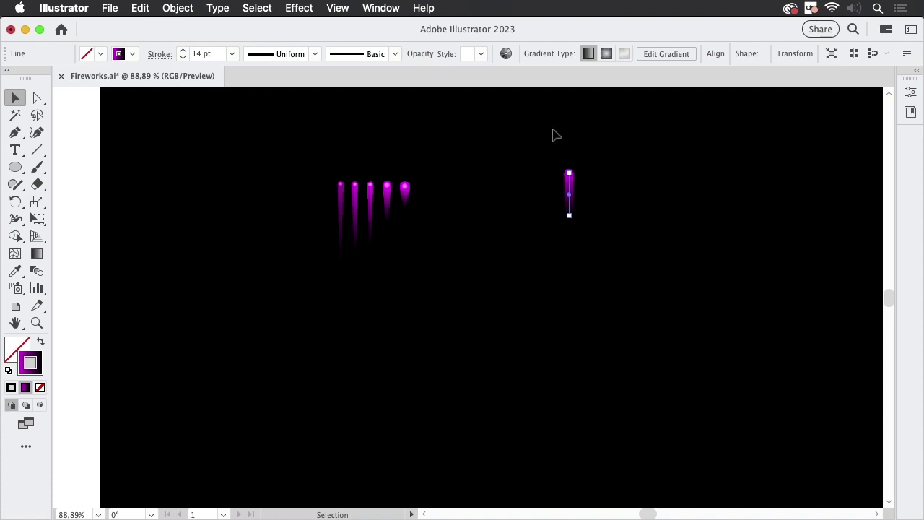
Step: Apply the triangle width profile so the line tapers, then zoom in on the ray
left_click(316, 56)
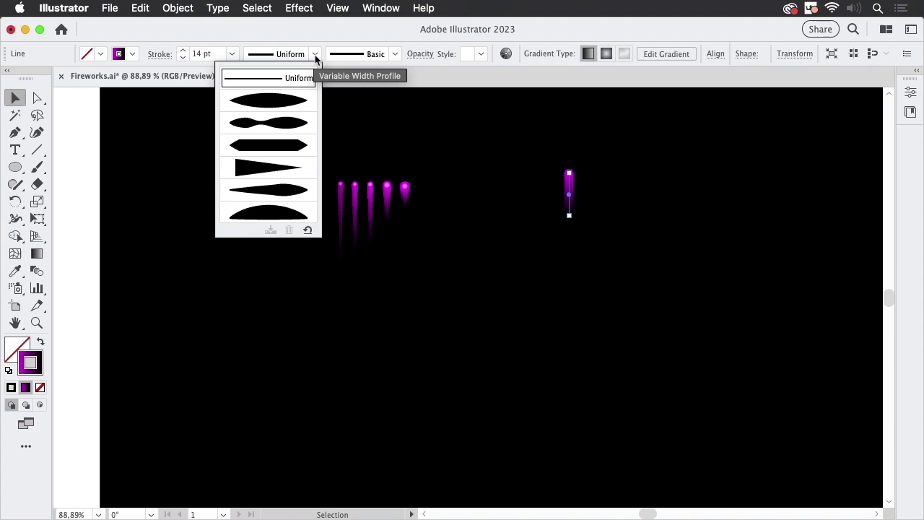
left_click(284, 169)
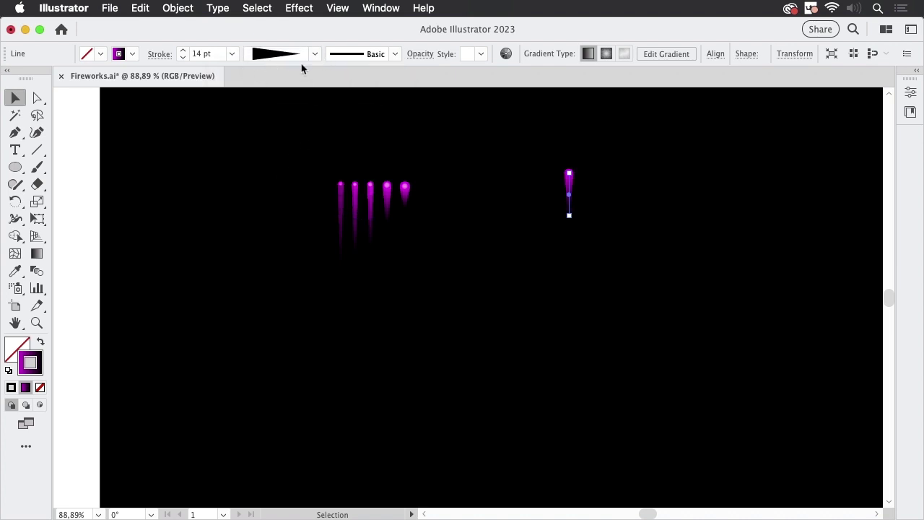
key("z")
left_click_drag(592, 185, 607, 220)
left_click(614, 155)
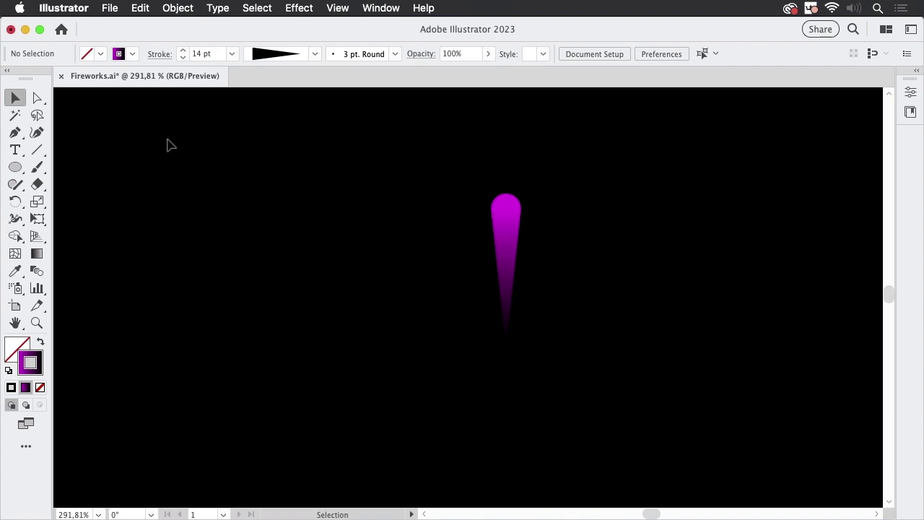
Step: Draw an 11.31 px circle over the ray's head, gradient-filled with no stroke
left_click(15, 168)
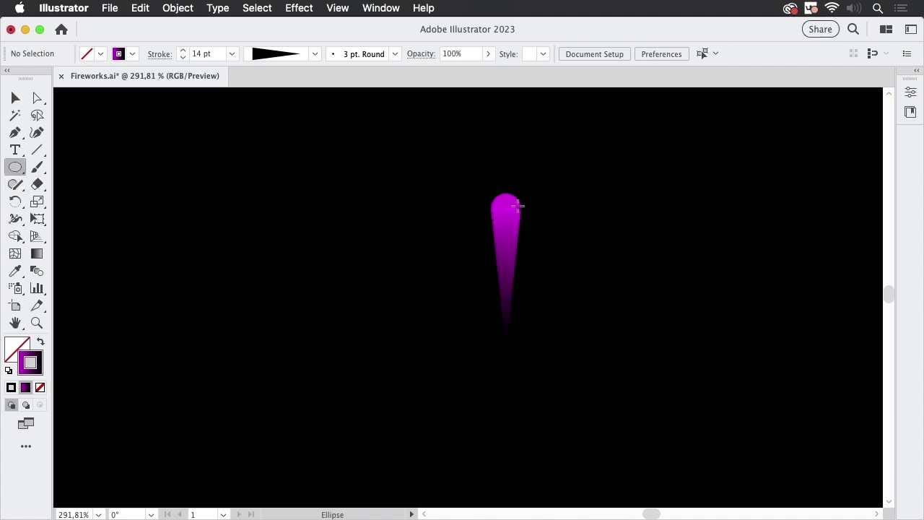
mouse_move(498, 203)
left_mouse_down()
mouse_move(522, 214)
mouse_move(514, 209)
left_mouse_up()
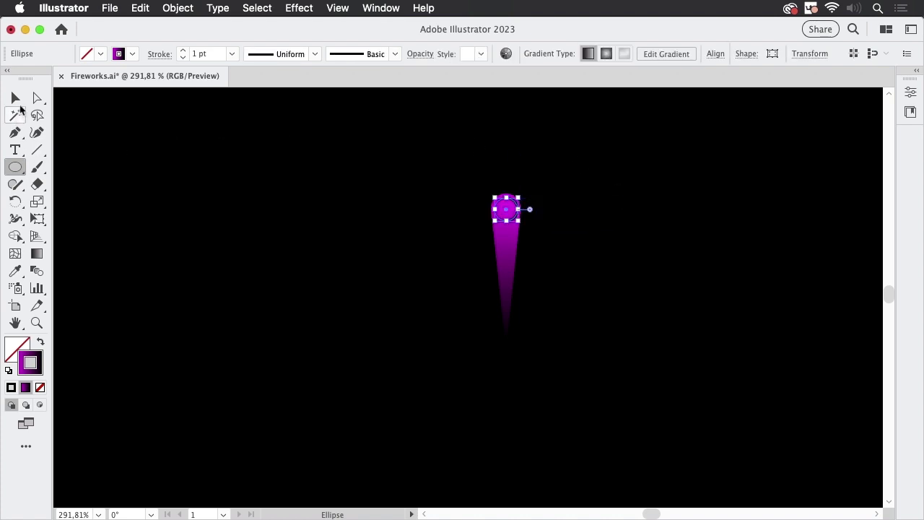
left_click(16, 98)
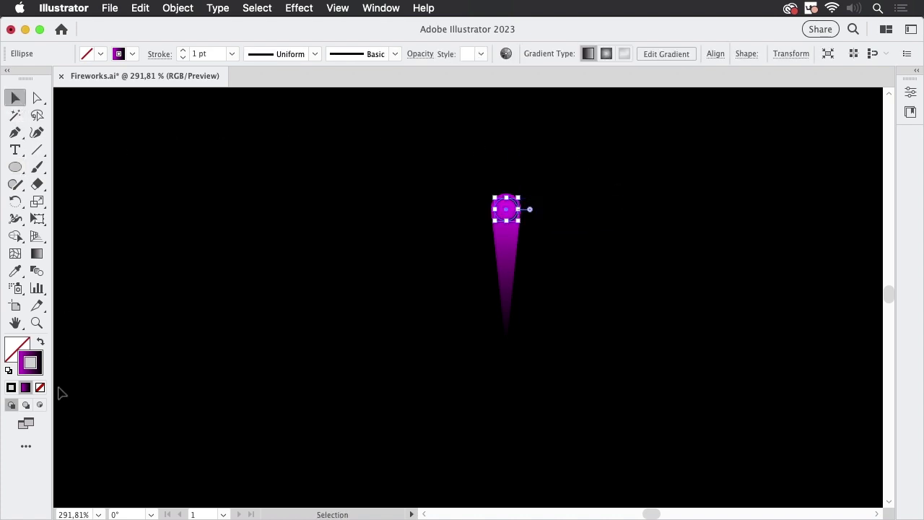
left_click(27, 349)
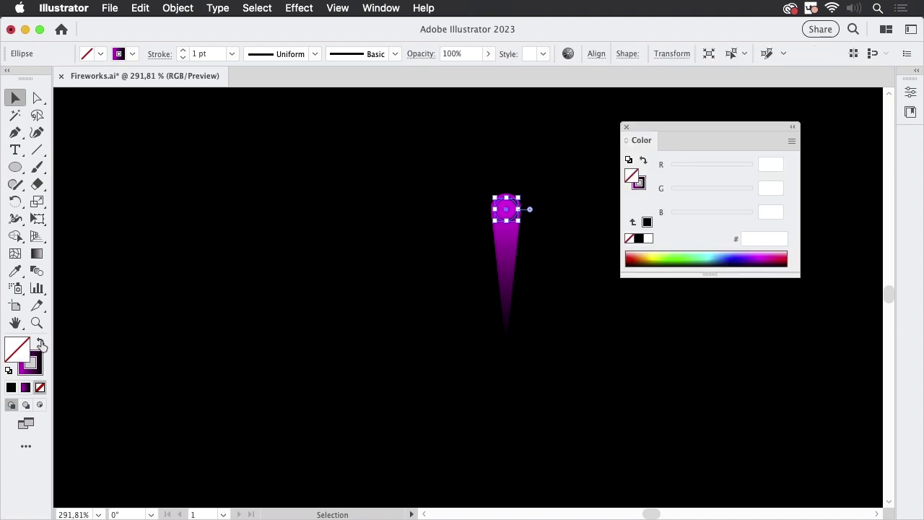
left_click(40, 345)
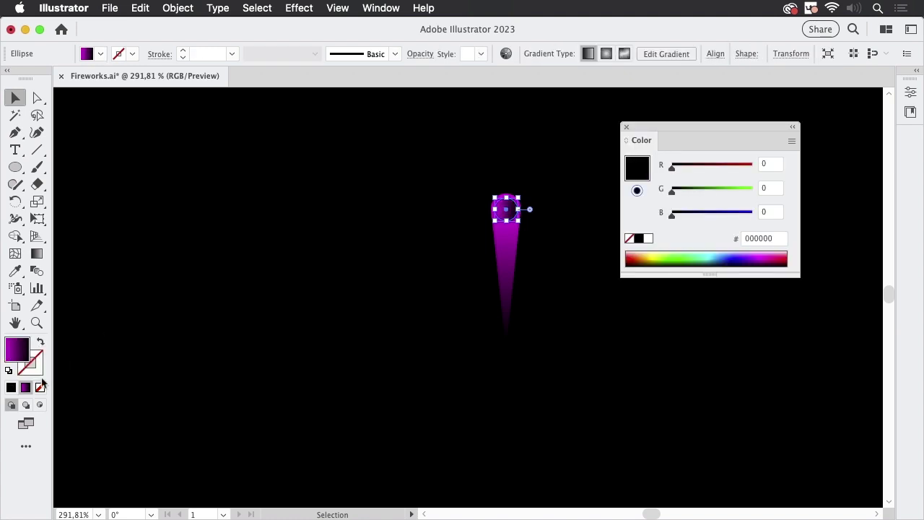
left_click(626, 127)
left_click(383, 9)
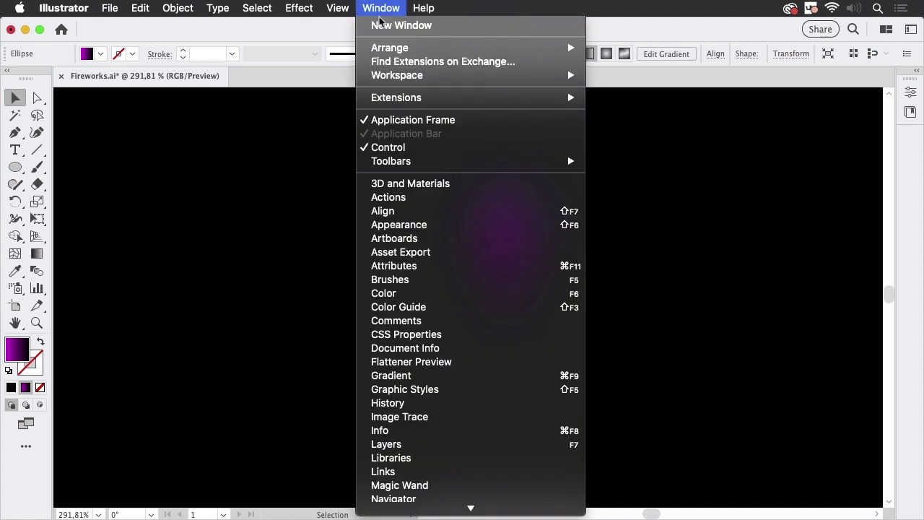
left_click(391, 376)
left_click_drag(711, 160, 649, 144)
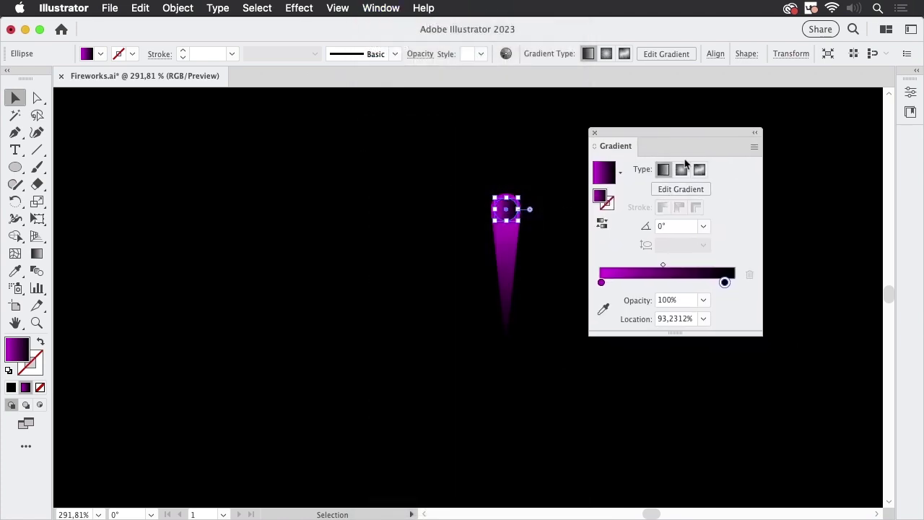
Step: Make the circle's gradient radial, drop the black stop, and recolour stops light pink and magenta
left_click(684, 170)
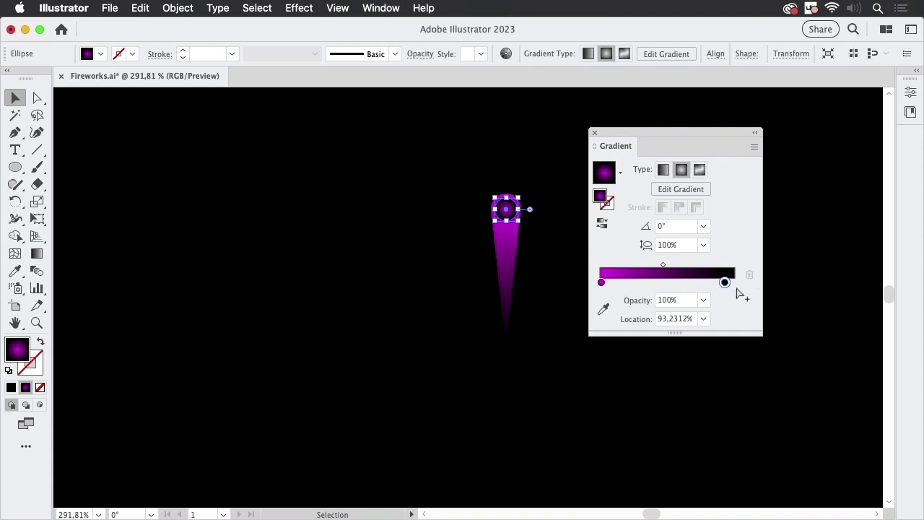
left_click_drag(602, 283, 698, 287)
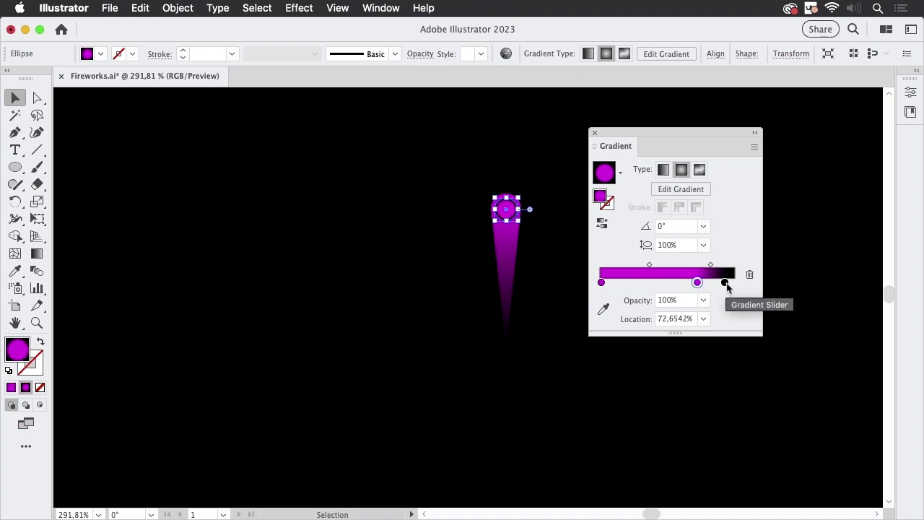
mouse_move(726, 285)
left_mouse_down()
mouse_move(731, 303)
mouse_move(724, 287)
mouse_move(733, 283)
left_mouse_up()
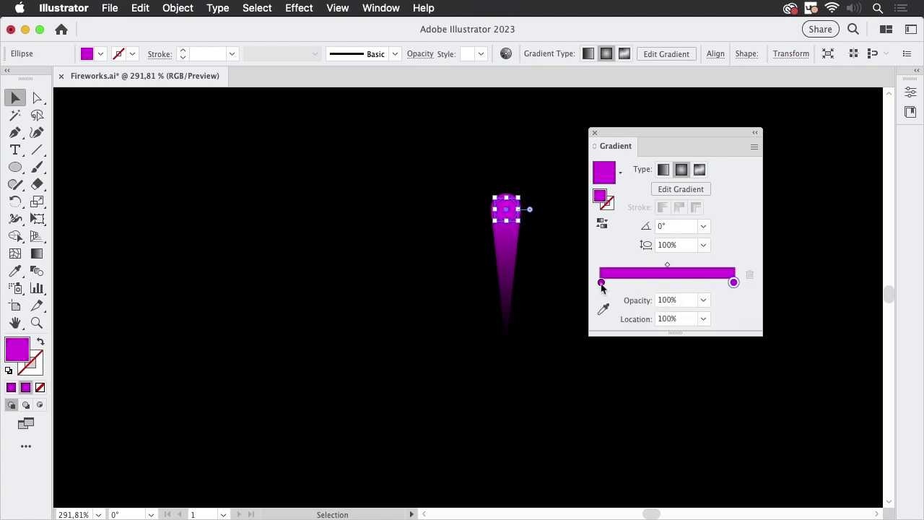
double_click(602, 283)
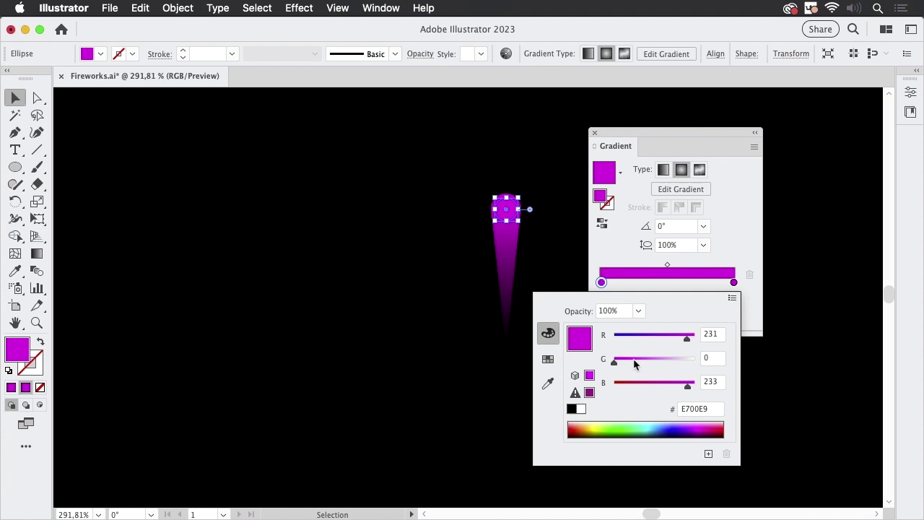
left_click_drag(615, 362, 751, 280)
left_click(734, 283)
double_click(734, 283)
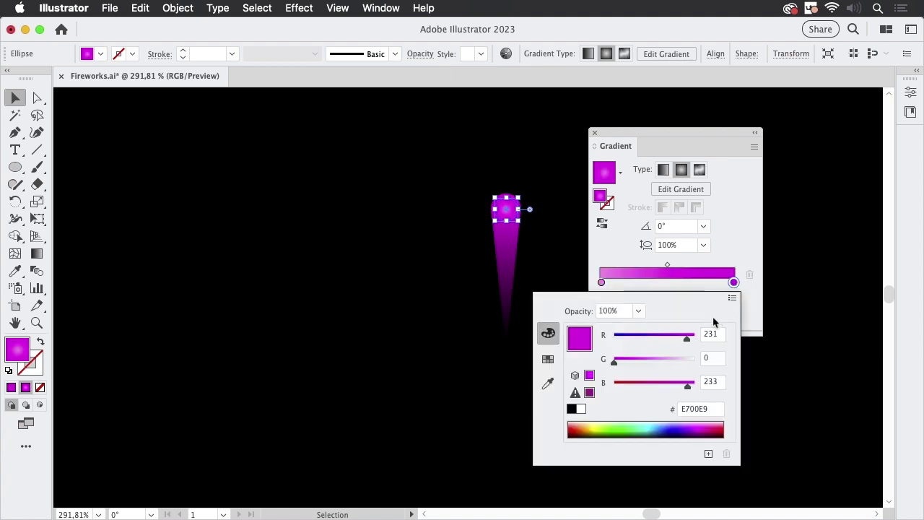
left_click_drag(674, 362, 648, 361)
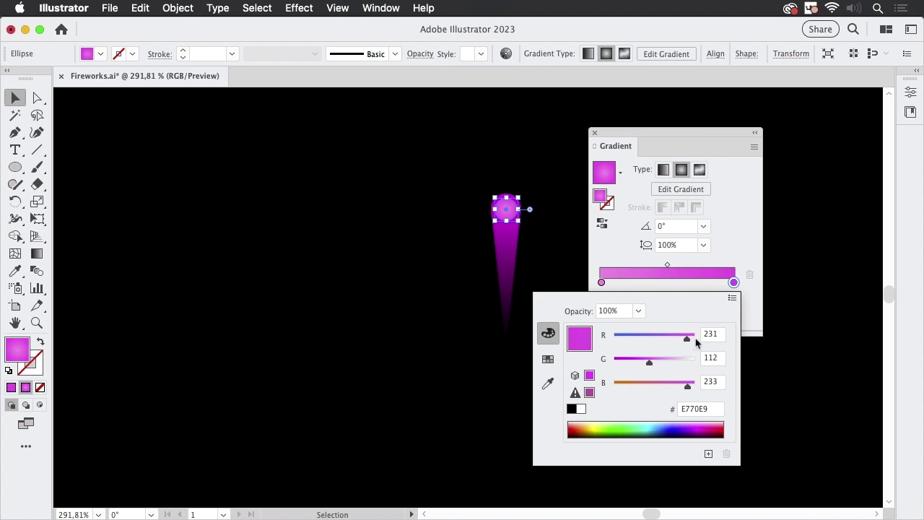
left_click_drag(689, 338, 757, 295)
left_click(753, 252)
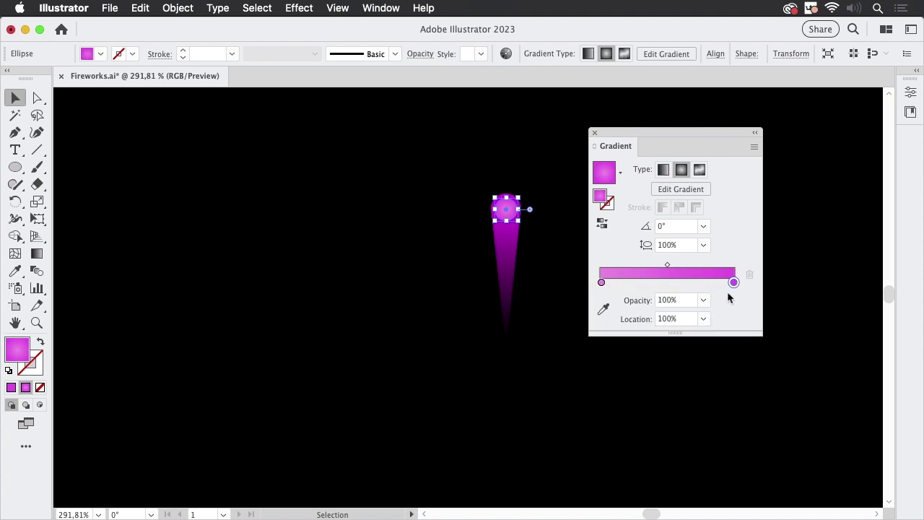
Step: Fade the right stop to 0% opacity, move the left stop to ~28% and midpoint to ~61%
left_click(688, 303)
type("0")
key("Return")
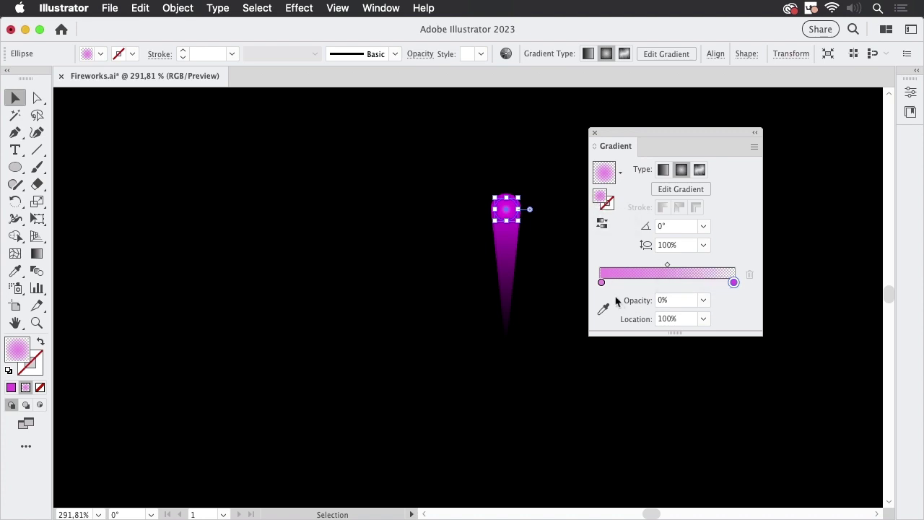
left_click_drag(601, 282, 649, 282)
left_click(704, 267)
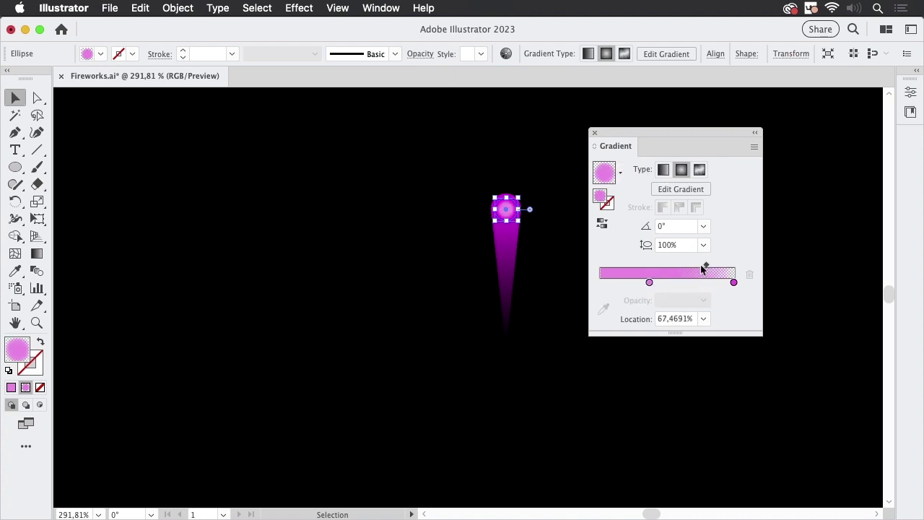
left_click_drag(702, 269, 697, 270)
left_click(561, 229)
left_click(516, 194, "super")
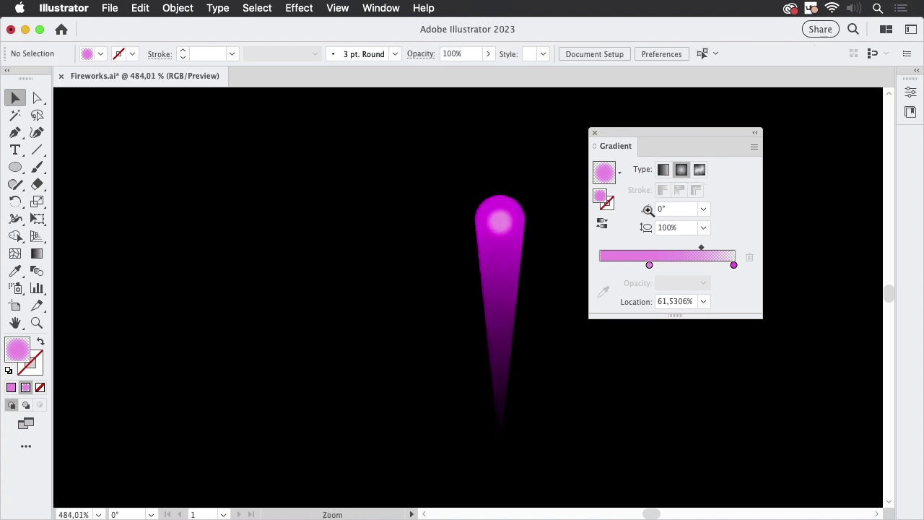
Step: Centre the glowing circle on the tapered ray and group the two into one streak
left_click(515, 223, "super")
left_click(495, 231)
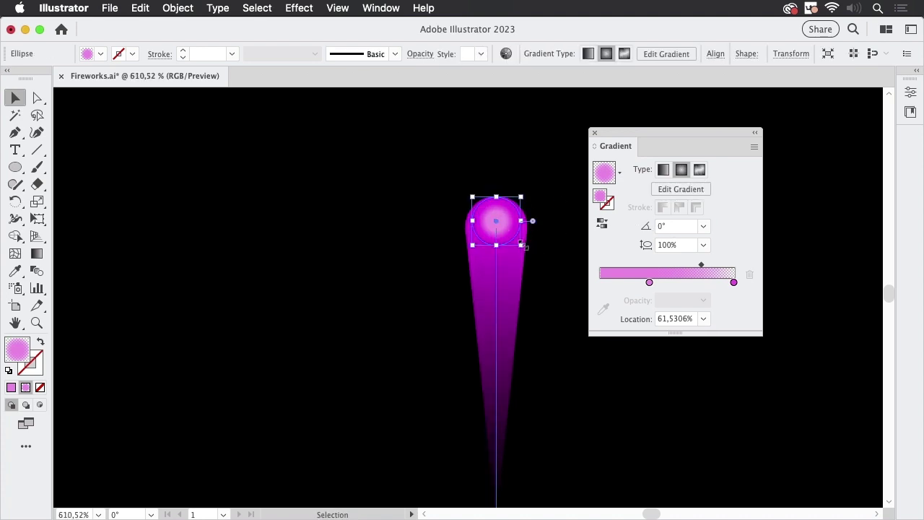
left_click_drag(525, 247, 440, 277)
left_click(566, 206, "alt+super")
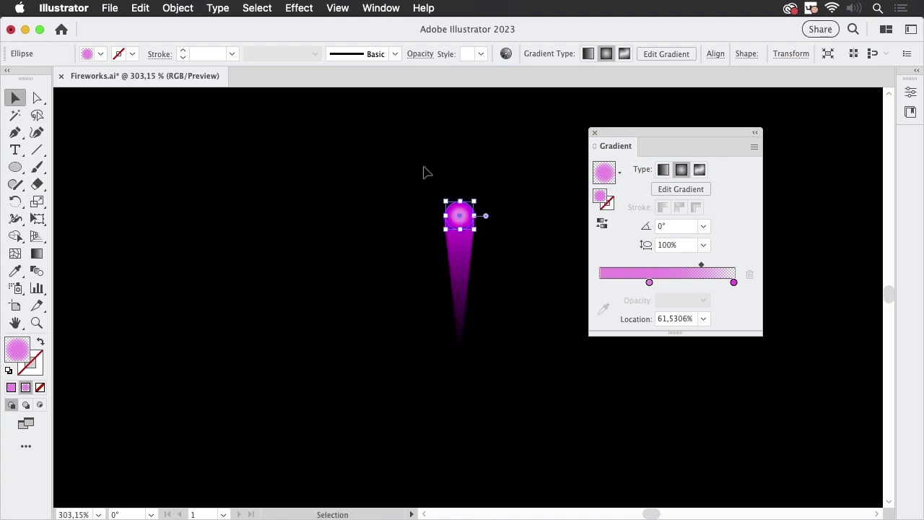
left_click_drag(425, 172, 543, 293)
key("super")
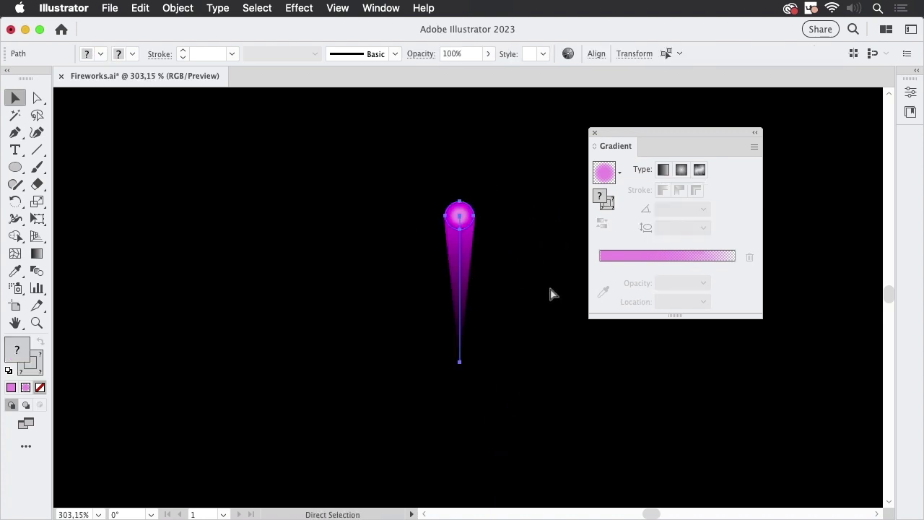
key("super+g")
left_click(595, 133)
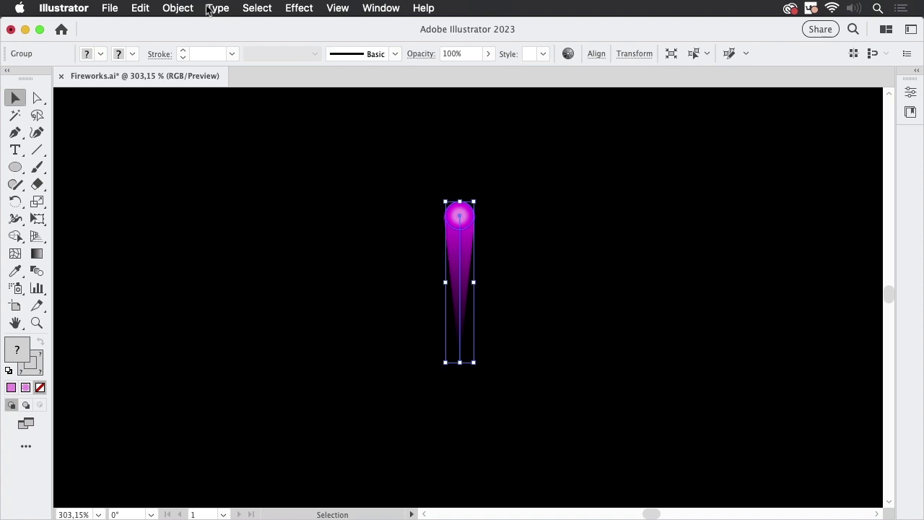
left_click(182, 11)
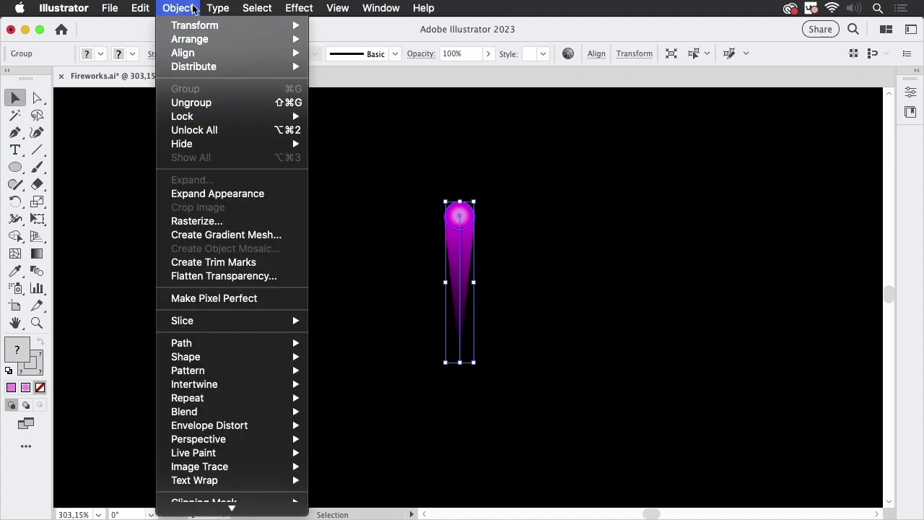
left_click(380, 91)
Step: Select the grouped five original streaks and drag them down to the lower right of the artboard
left_click(553, 177)
key("z")
left_click_drag(498, 176, 347, 283)
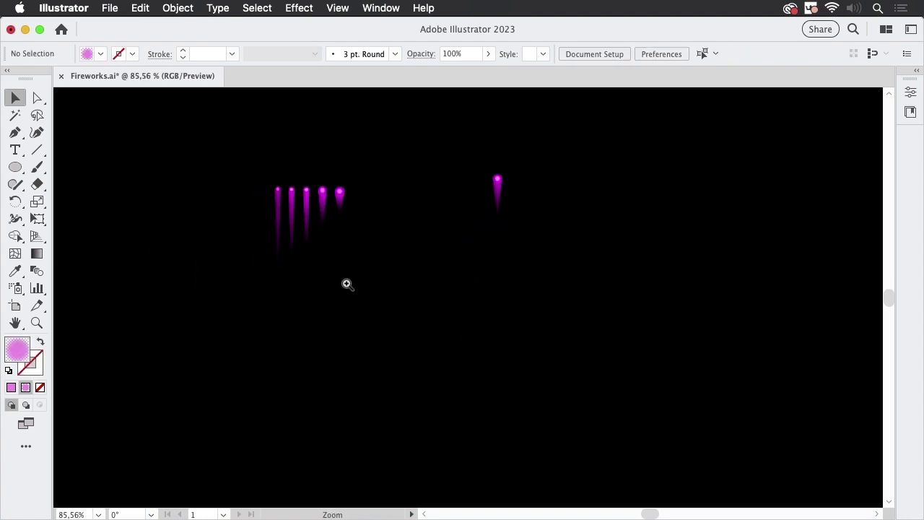
left_click_drag(527, 268, 603, 310)
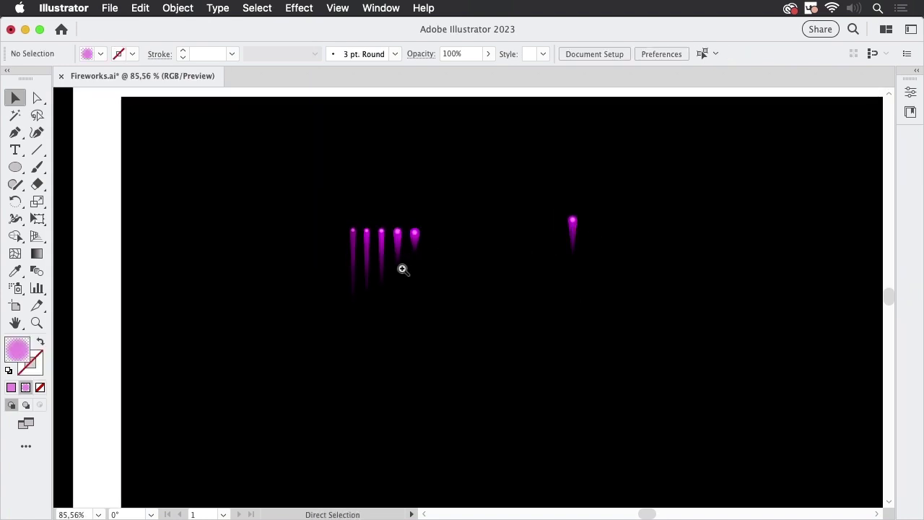
mouse_move(364, 269)
left_mouse_down()
mouse_move(512, 289)
mouse_move(495, 132)
left_mouse_up()
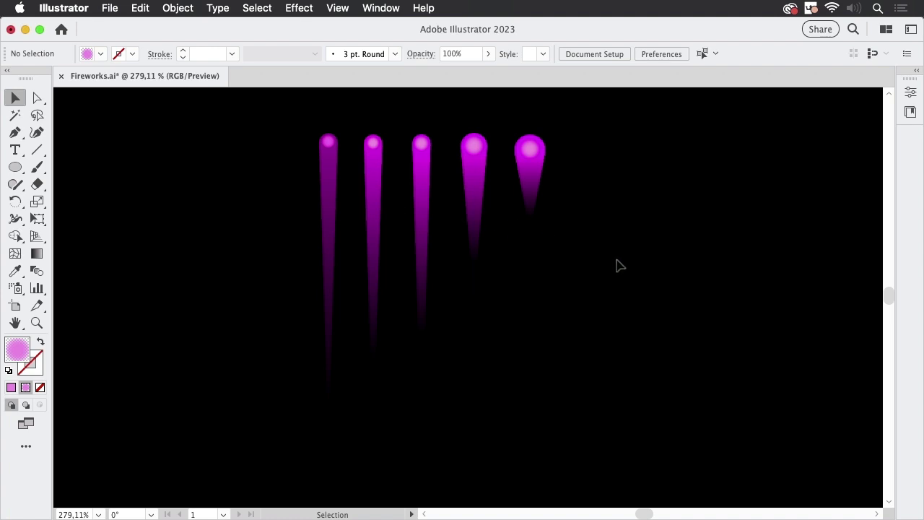
key("super+y")
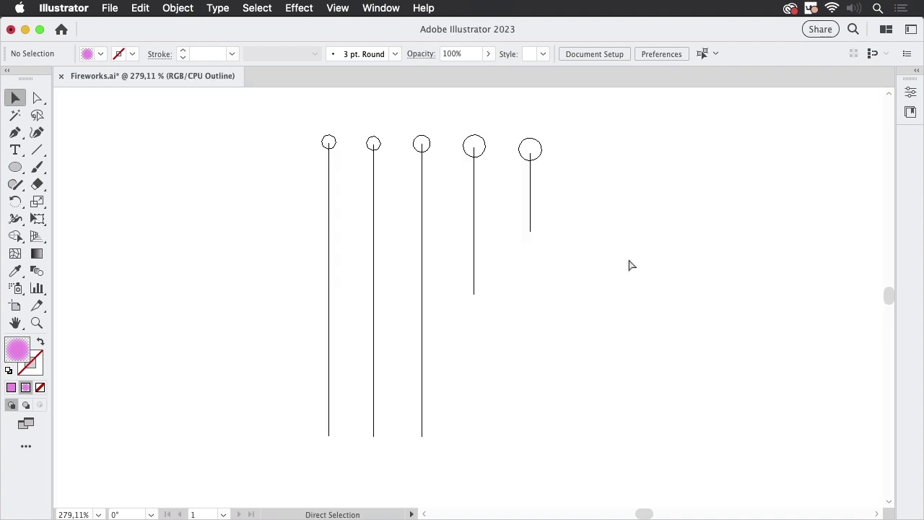
key("super+y")
scroll(452, 231, "down", 5)
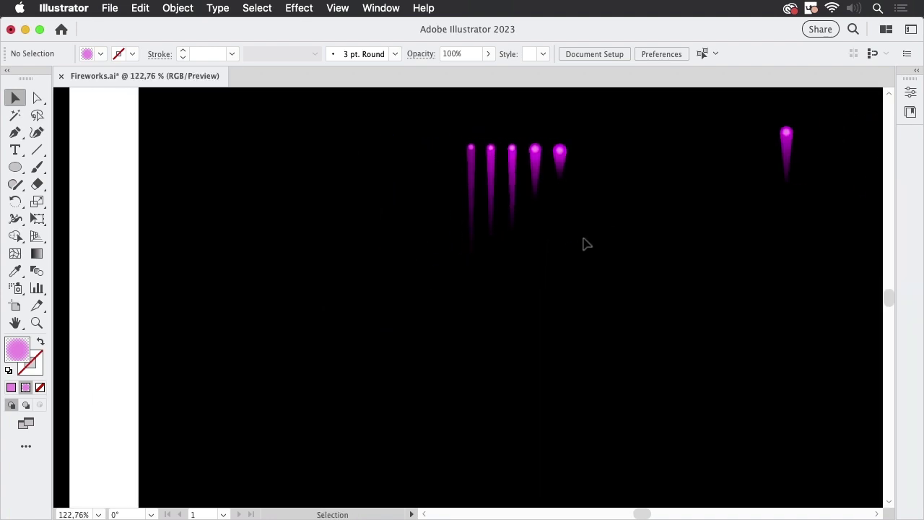
left_click_drag(446, 123, 590, 233)
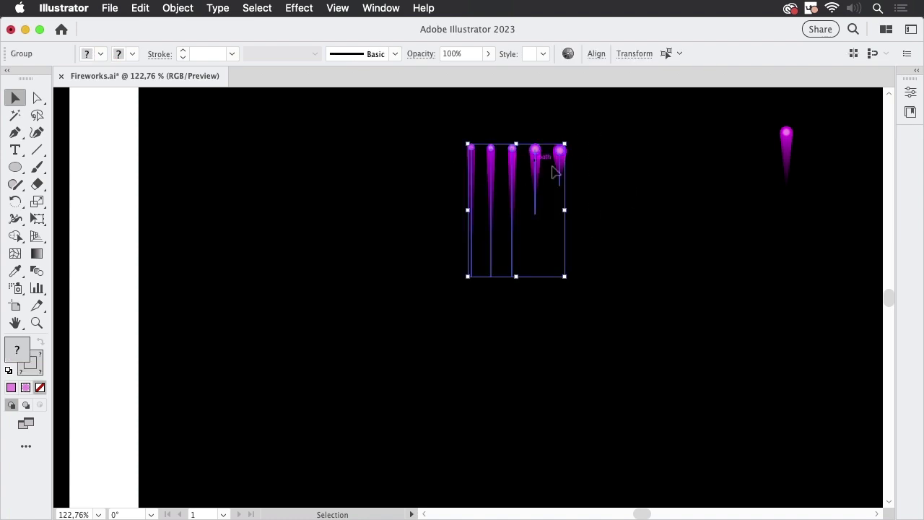
left_click_drag(555, 172, 770, 263)
scroll(571, 258, "up", 5)
left_click(633, 253)
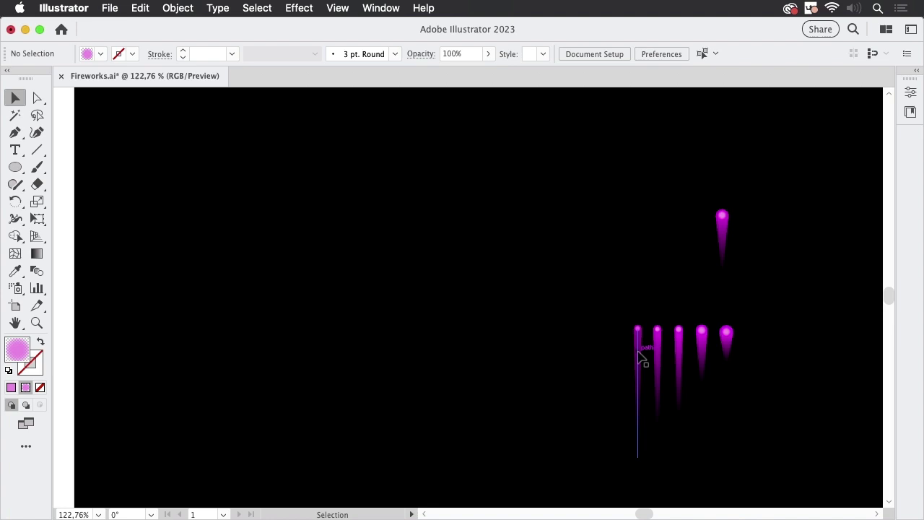
Step: Pull the leftmost streak up and apply a Radial Repeat with 26 copies
mouse_move(642, 358)
left_mouse_down()
mouse_move(478, 230)
mouse_move(397, 150)
mouse_move(373, 144)
mouse_move(377, 138)
left_mouse_up()
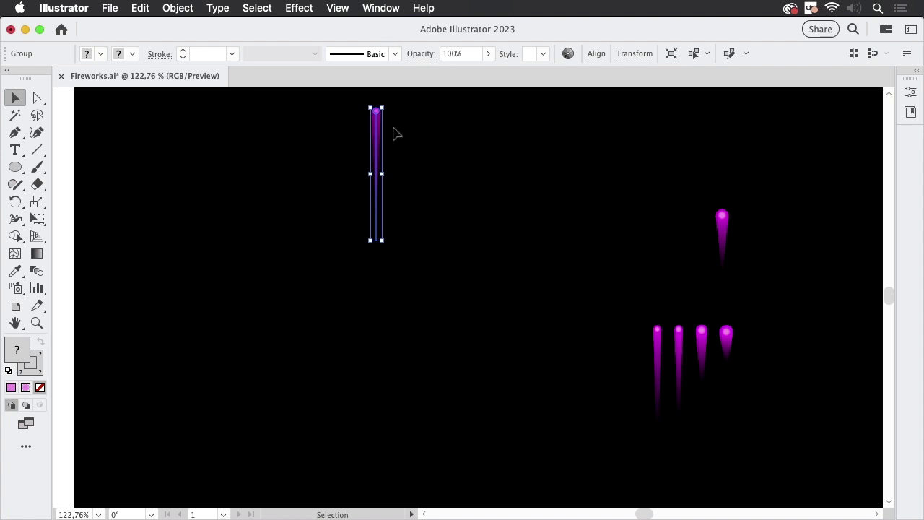
left_click_drag(377, 143, 383, 139)
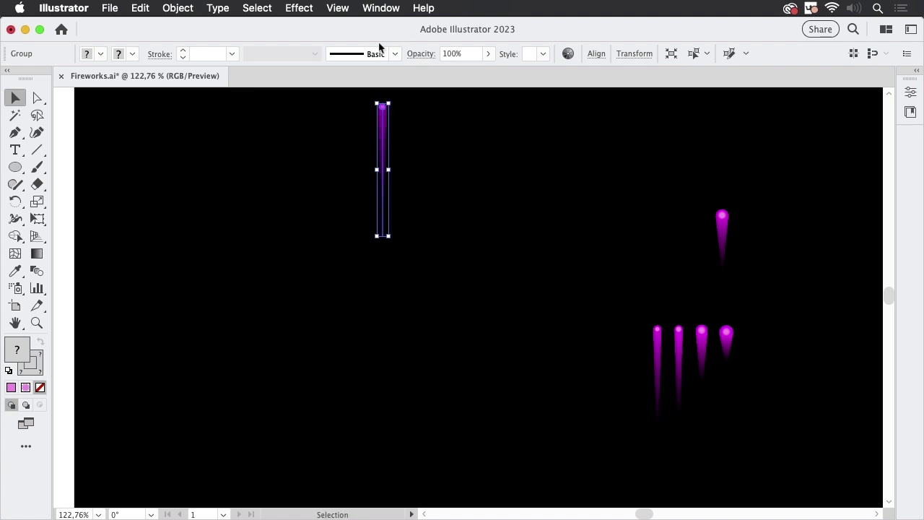
left_click(176, 8)
mouse_move(307, 401)
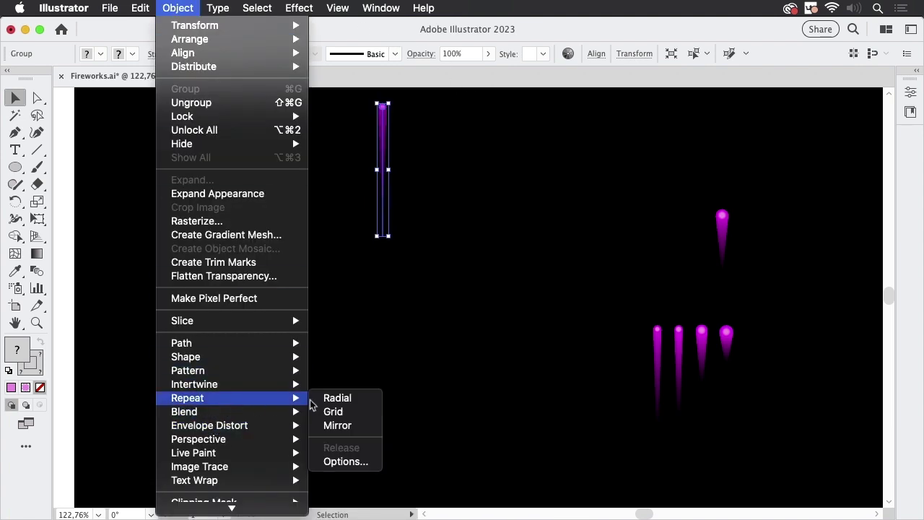
left_click(365, 398)
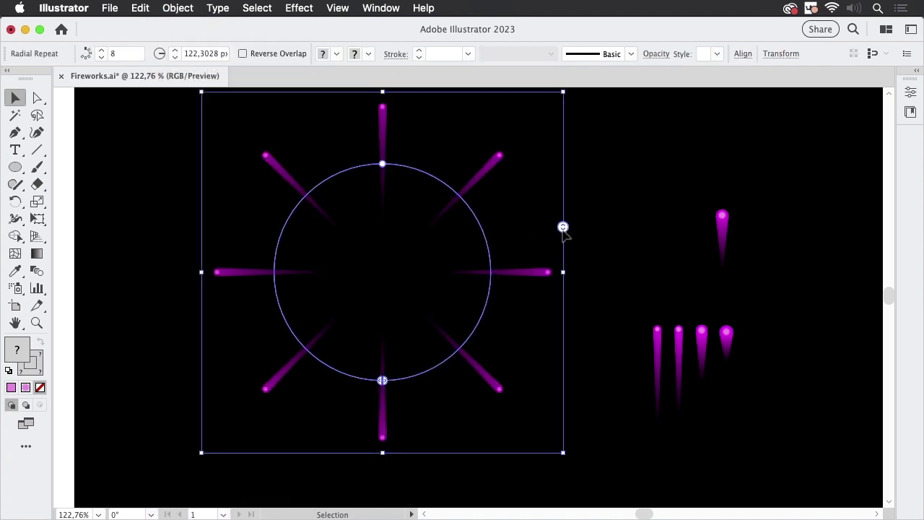
left_click_drag(564, 227, 557, 157)
mouse_move(564, 227)
left_mouse_down()
mouse_move(569, 197)
mouse_move(561, 221)
mouse_move(571, 216)
left_mouse_up()
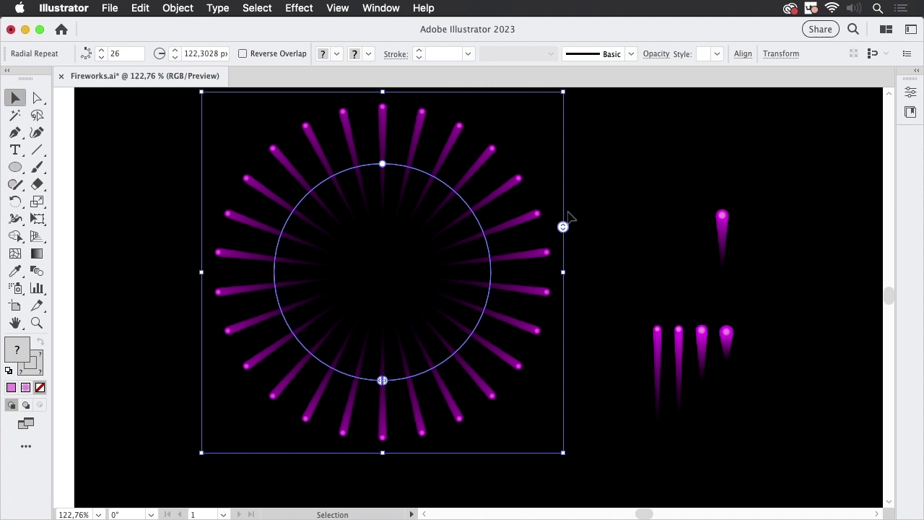
left_click_drag(498, 287, 527, 268)
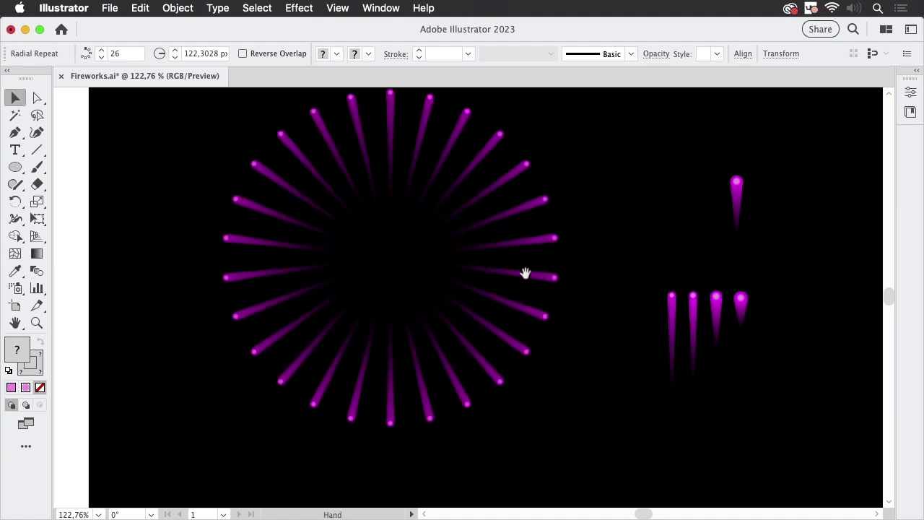
Step: Enlarge the ring's radius to about 152.87 px, reposition it, and drag another streak onto its top
left_click_drag(390, 152, 390, 124)
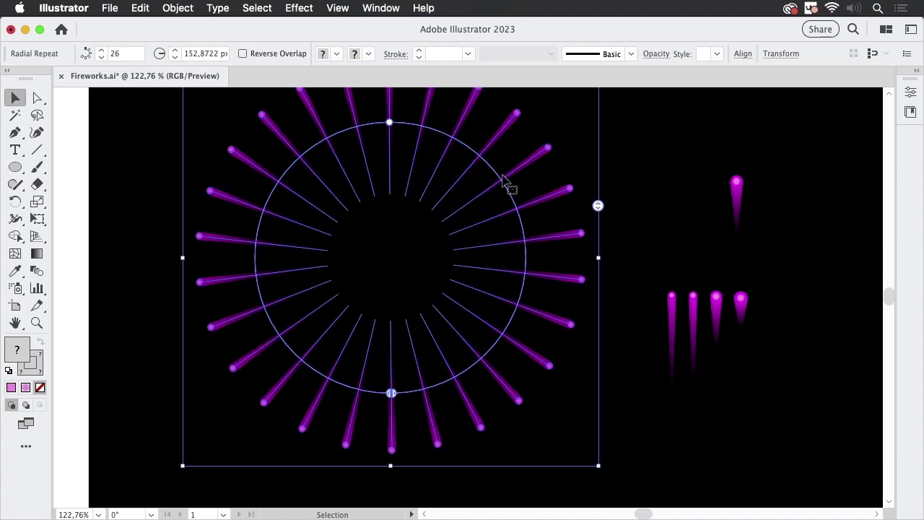
left_click_drag(503, 177, 495, 217)
left_click(686, 325)
mouse_move(676, 323)
left_mouse_down()
mouse_move(414, 213)
mouse_move(369, 153)
left_mouse_up()
Step: Bring the magenta streak to the front and move it to the ring's top centre
left_click(174, 10)
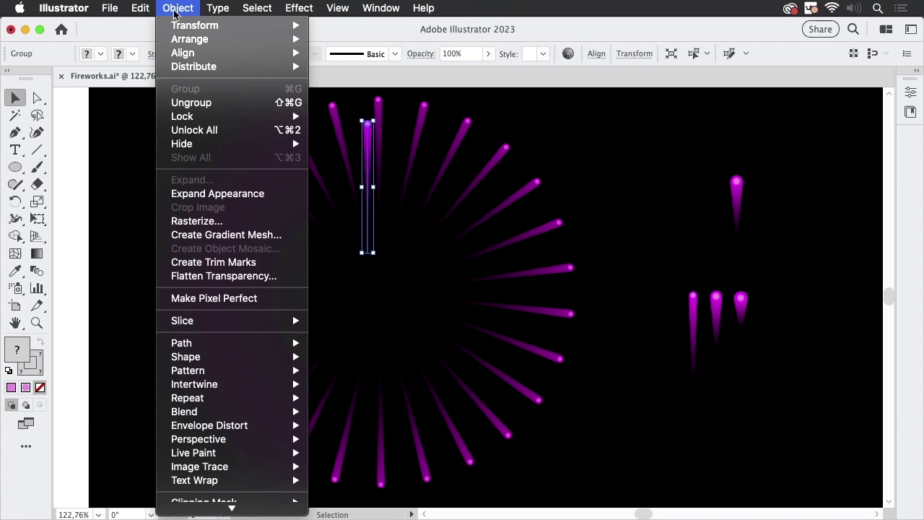
mouse_move(257, 39)
left_click(361, 38)
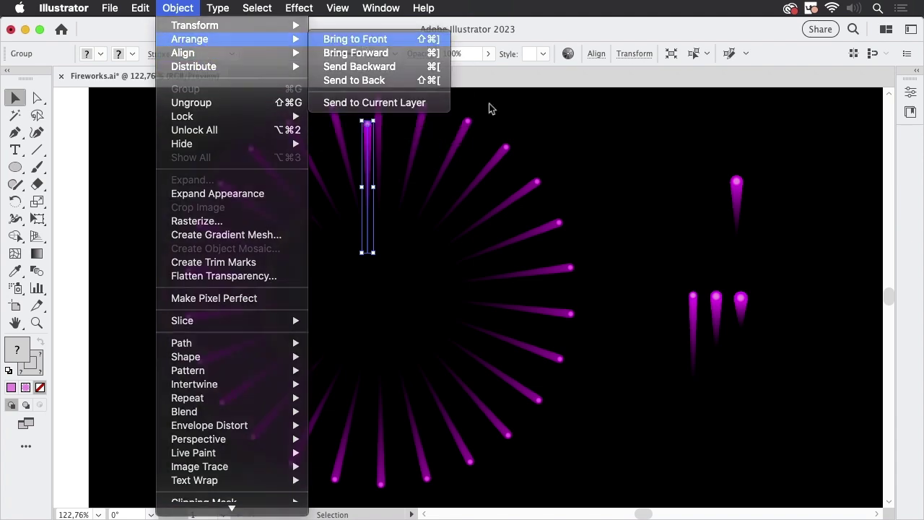
left_click_drag(372, 157, 383, 159)
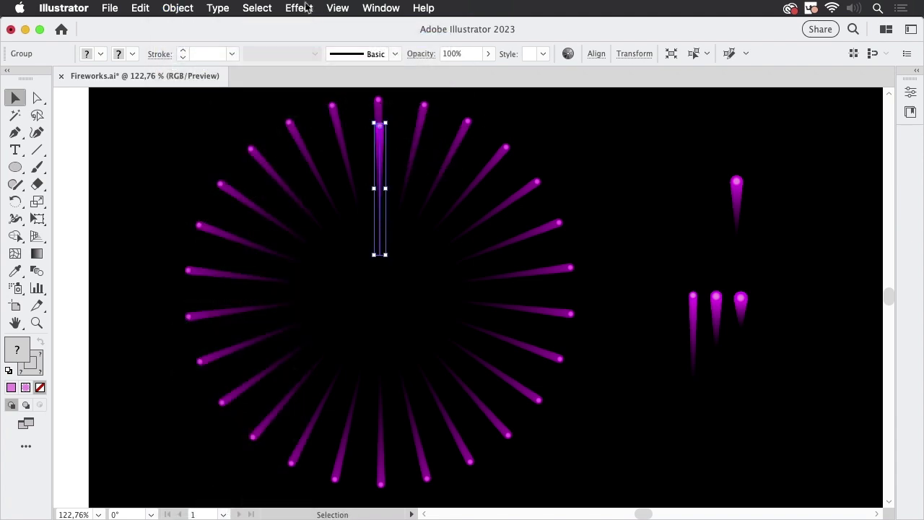
Step: Radially repeat the streak into a slightly rotated ring of about 24 rays, then place the next drop on top
left_click(178, 8)
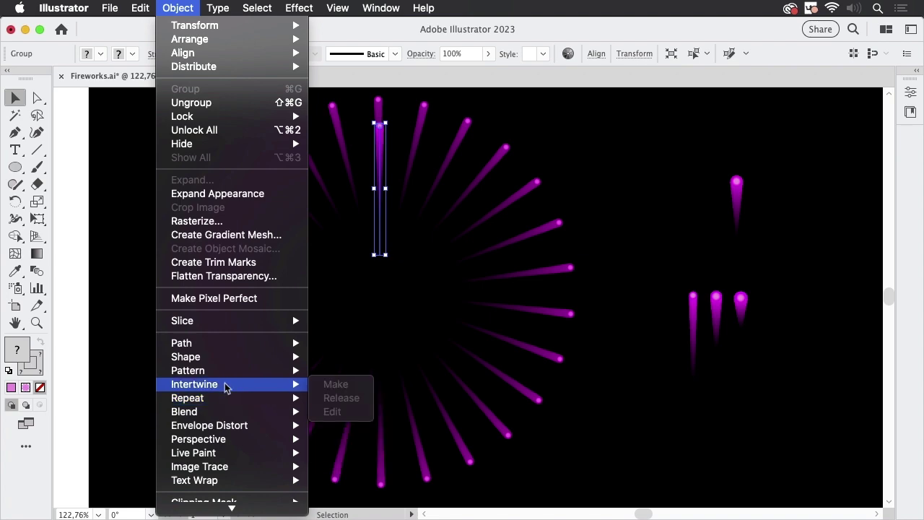
mouse_move(284, 400)
left_click(339, 398)
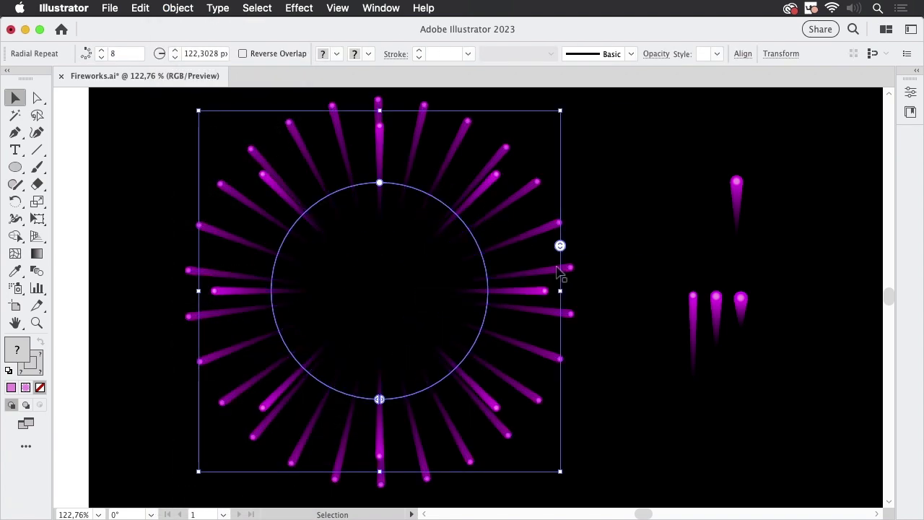
mouse_move(560, 246)
left_mouse_down()
mouse_move(560, 168)
mouse_move(550, 153)
left_mouse_up()
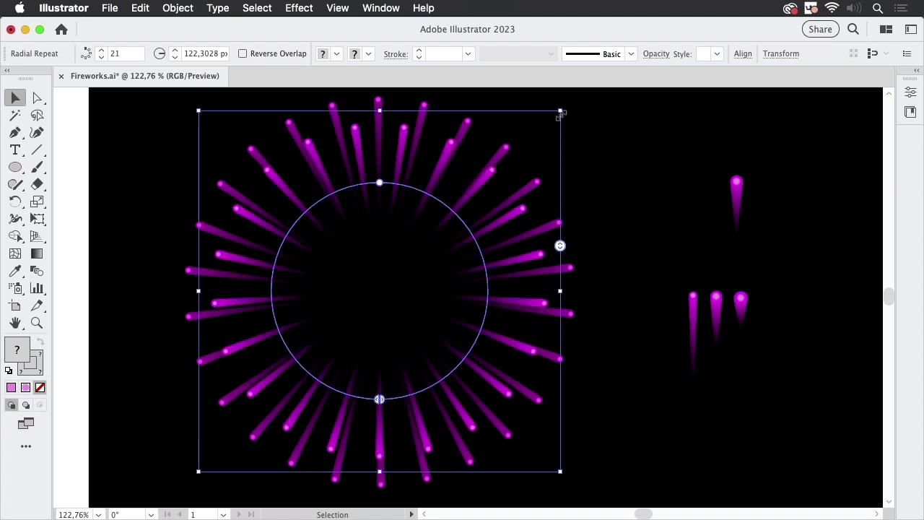
left_click_drag(563, 107, 593, 142)
mouse_move(567, 274)
left_mouse_down()
mouse_move(572, 249)
mouse_move(565, 273)
left_mouse_up()
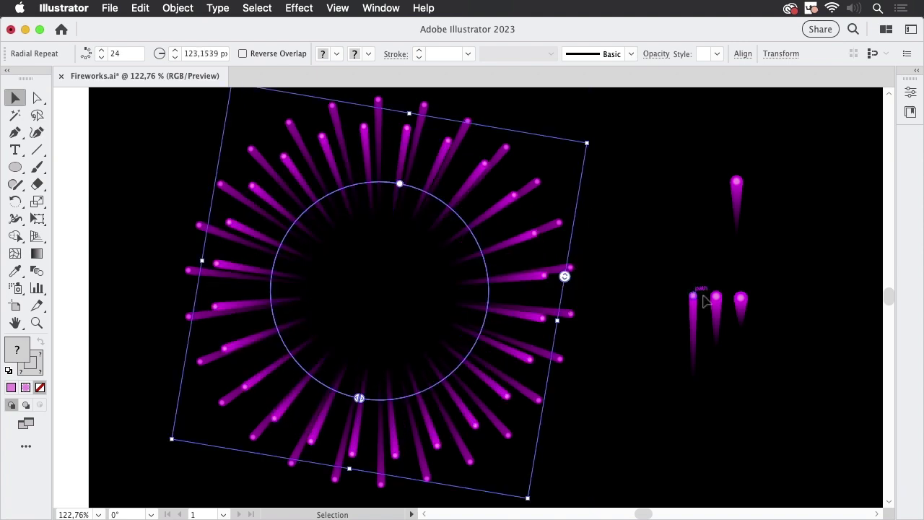
left_click_drag(694, 320, 363, 187)
Step: Bring the drop to the front and radially repeat it into a ring of 22 copies
left_click(176, 9)
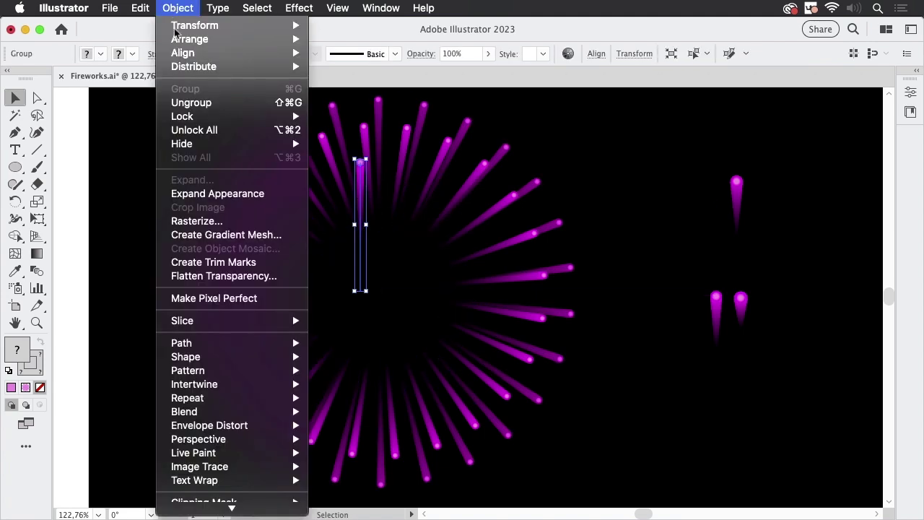
mouse_move(204, 40)
left_click(387, 40)
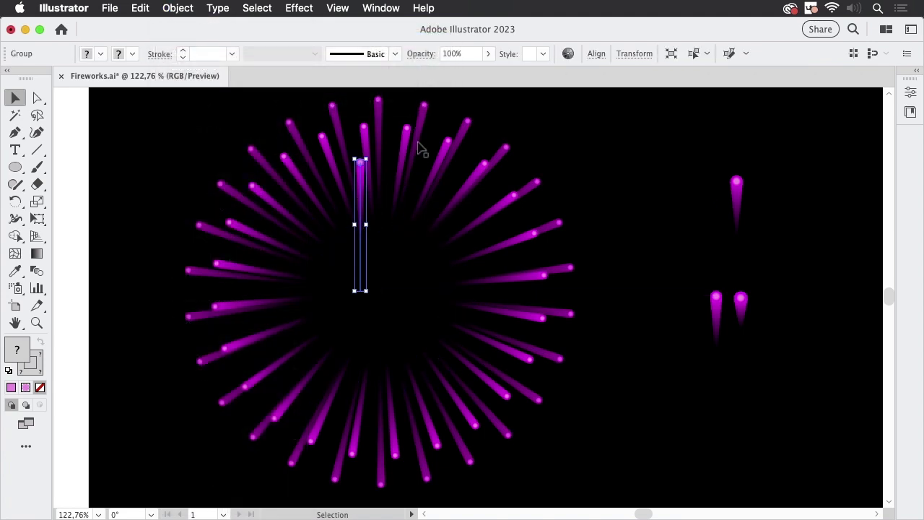
left_click(177, 8)
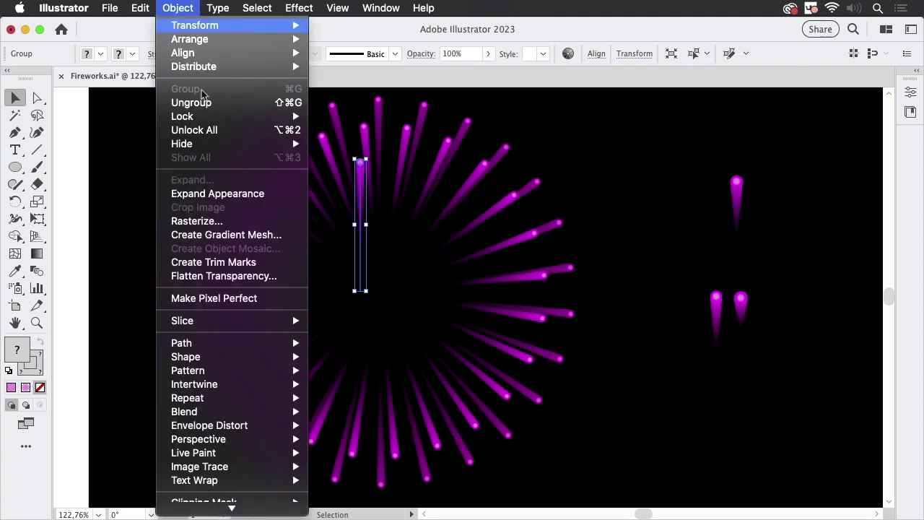
mouse_move(225, 403)
left_click(333, 398)
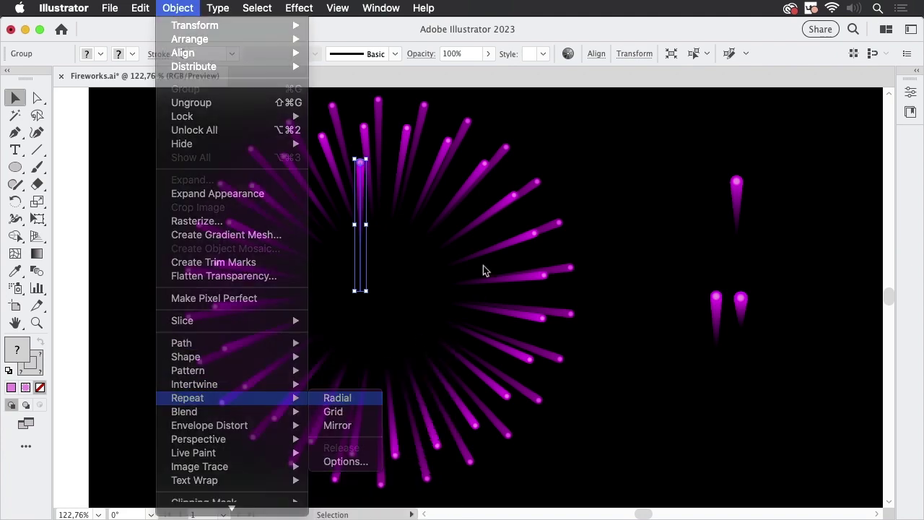
left_click_drag(540, 282, 541, 209)
Step: Shrink the new ring's radius to about 80 px and centre it inside the firework
left_click_drag(424, 235, 450, 220)
left_click_drag(386, 206, 377, 227)
left_click_drag(484, 270, 479, 258)
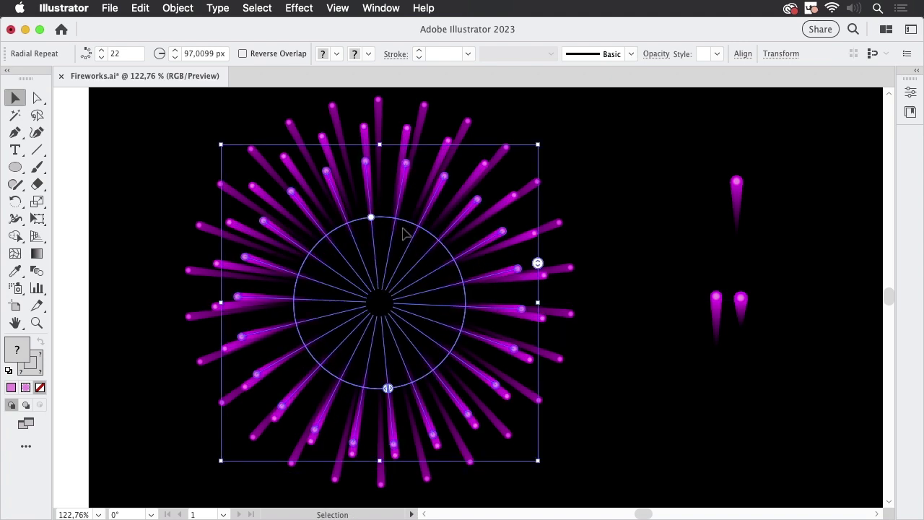
left_click_drag(372, 215, 369, 235)
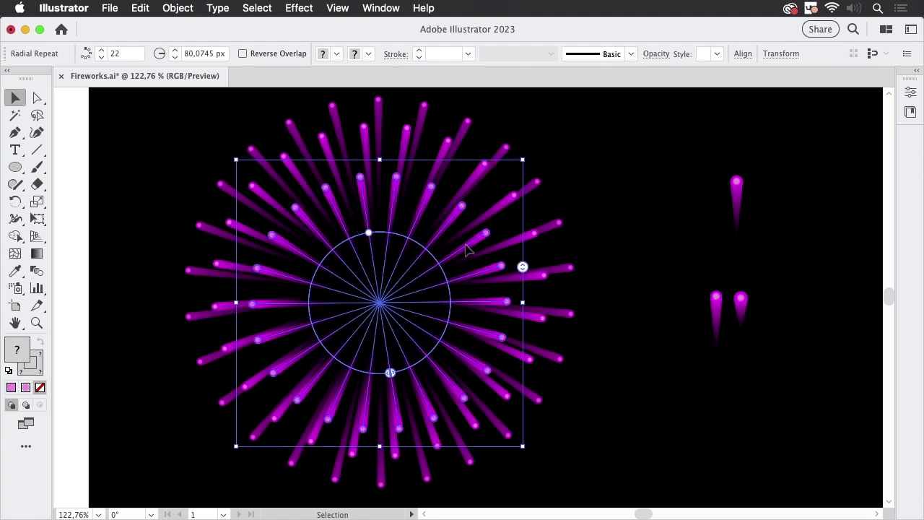
left_click_drag(466, 249, 470, 244)
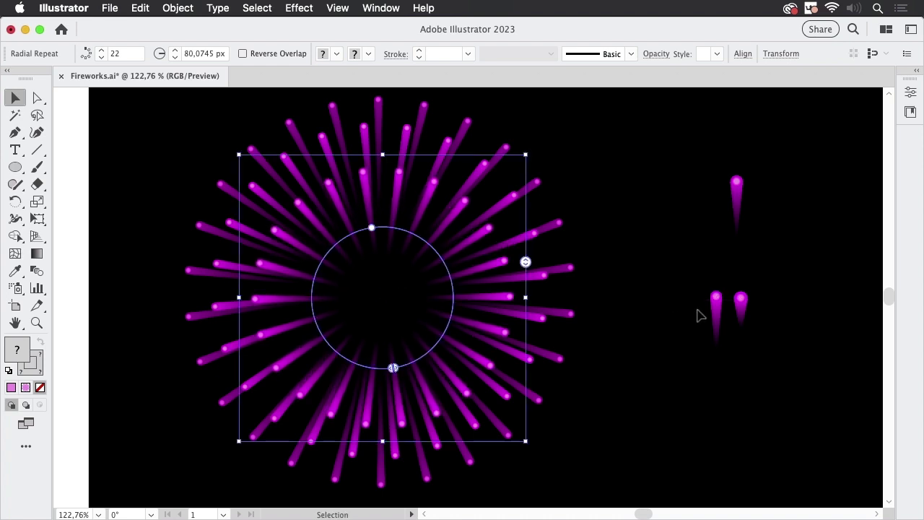
left_click_drag(710, 318, 386, 217)
Step: Bring the drop to the front and make it a centred radial ring of 14 copies
left_click(178, 8)
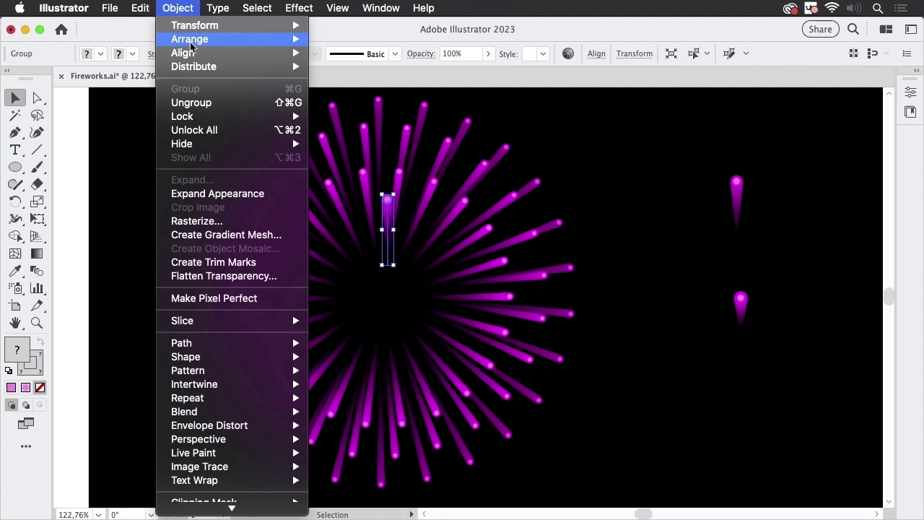
mouse_move(216, 39)
left_click(417, 67)
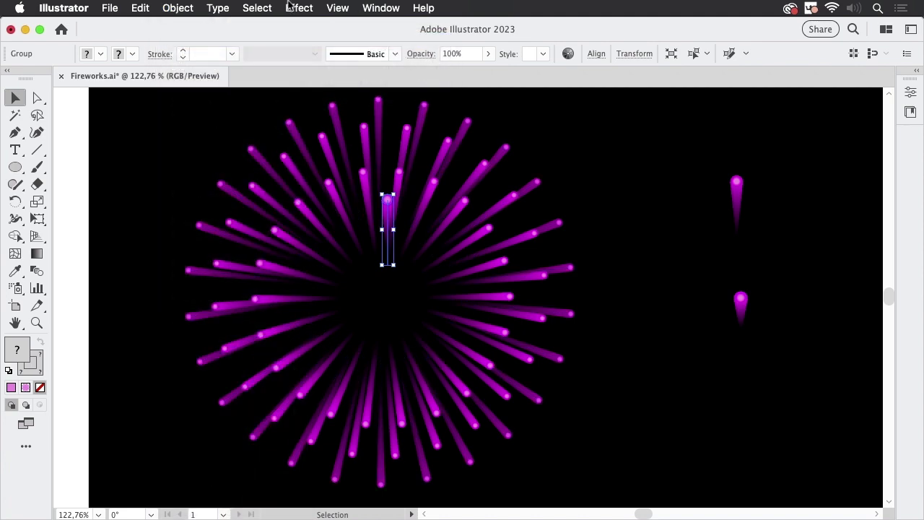
left_click(179, 8)
mouse_move(239, 398)
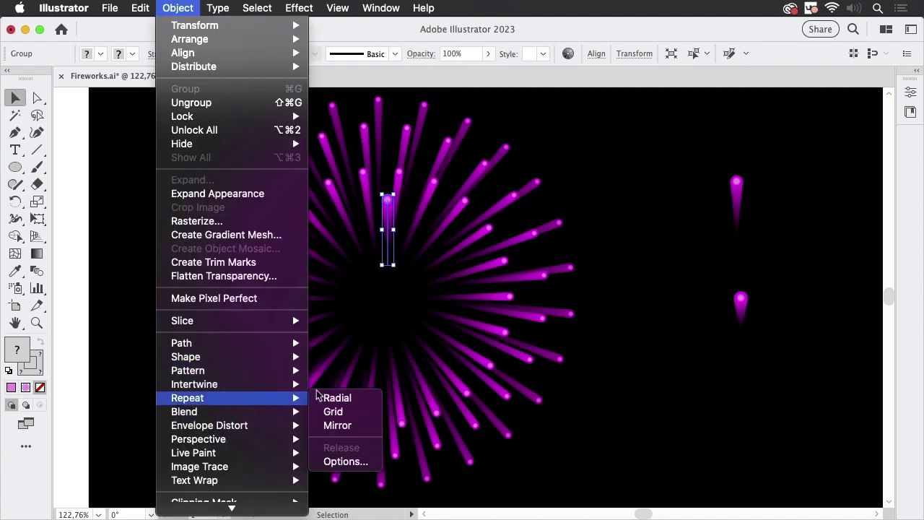
left_click(336, 398)
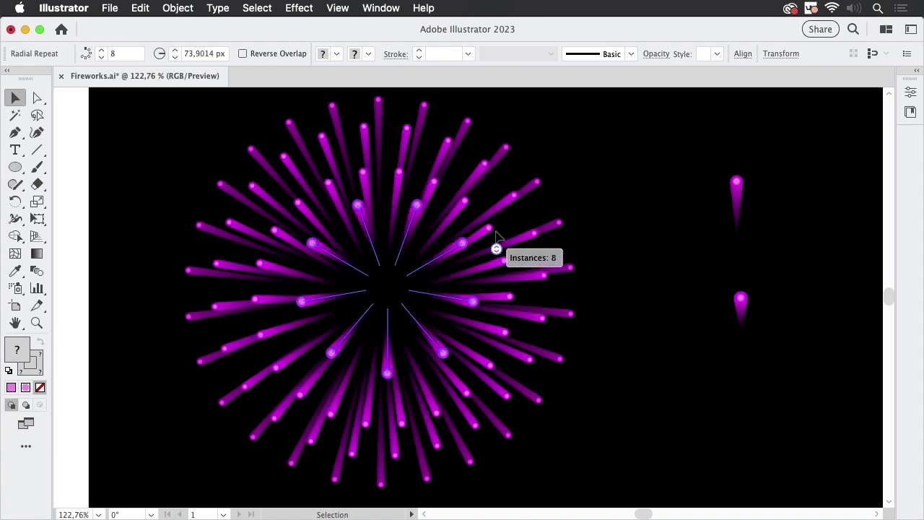
left_click_drag(495, 233, 492, 202)
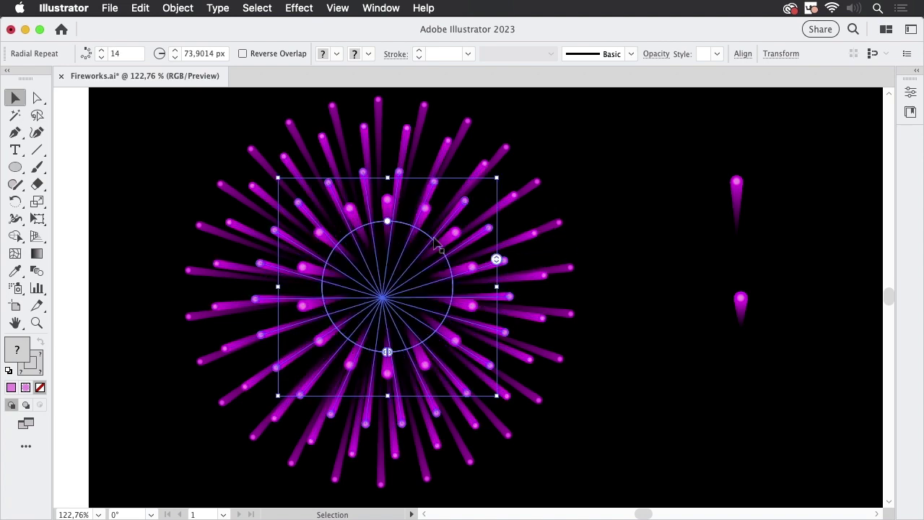
left_click_drag(447, 247, 443, 262)
Step: Place the teardrop at the centre, bring it to front, and radially repeat it into 10 copies
left_click_drag(746, 315, 383, 251)
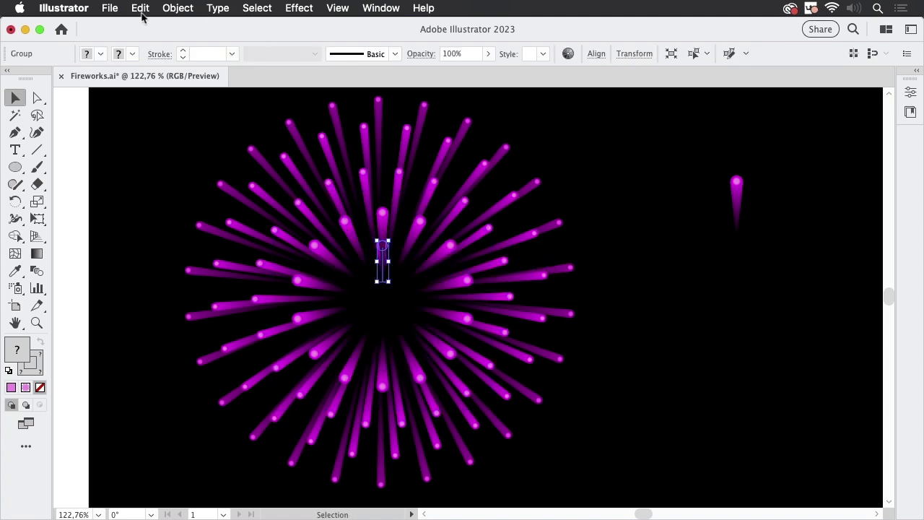
left_click(178, 8)
mouse_move(239, 39)
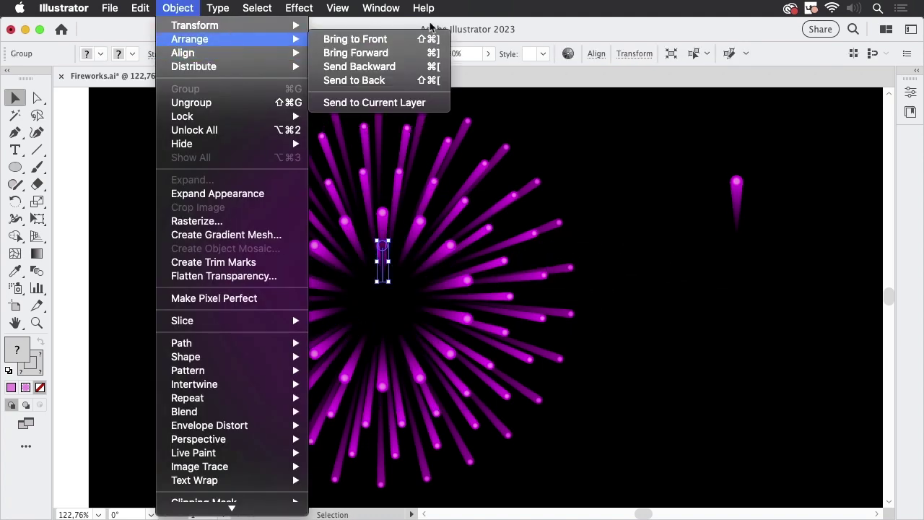
left_click(369, 40)
left_click(167, 8)
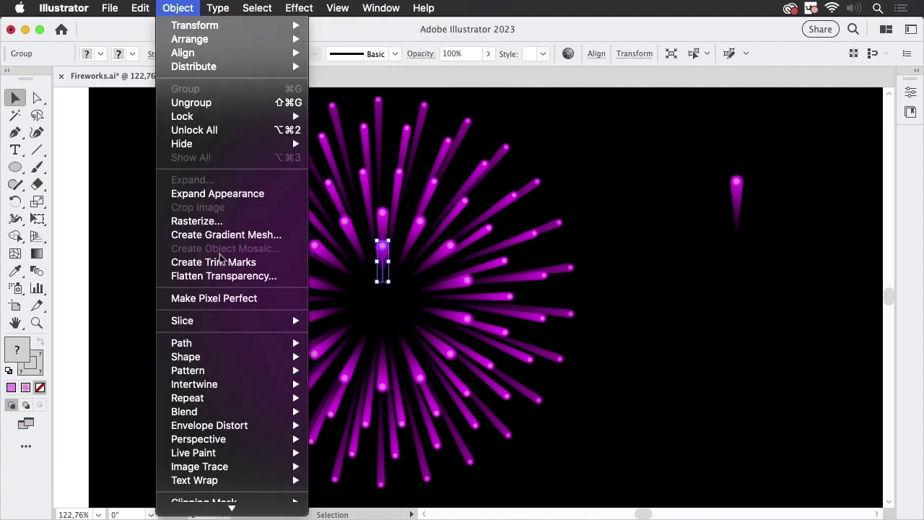
mouse_move(289, 399)
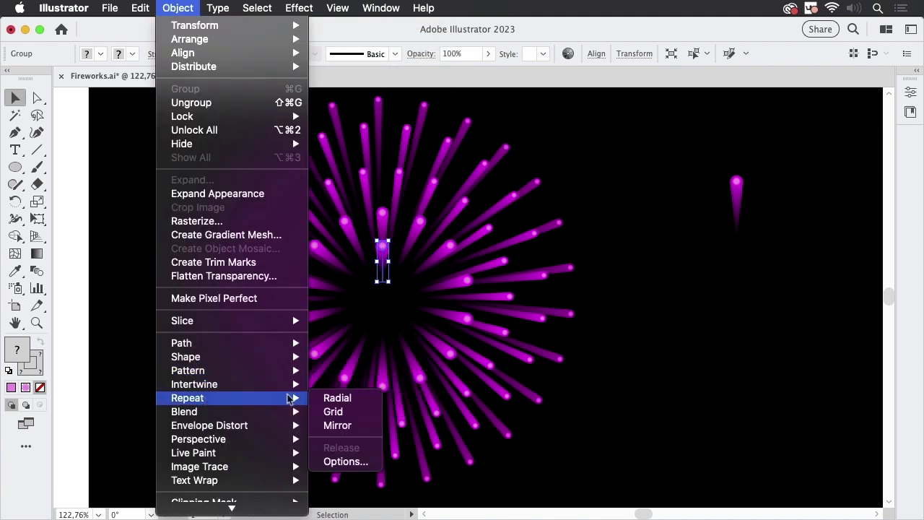
left_click(350, 398)
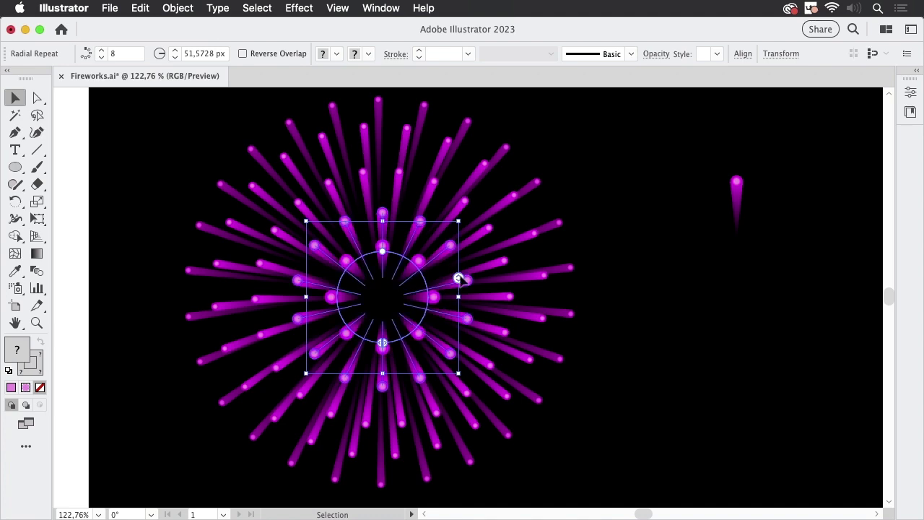
left_click_drag(458, 278, 458, 260)
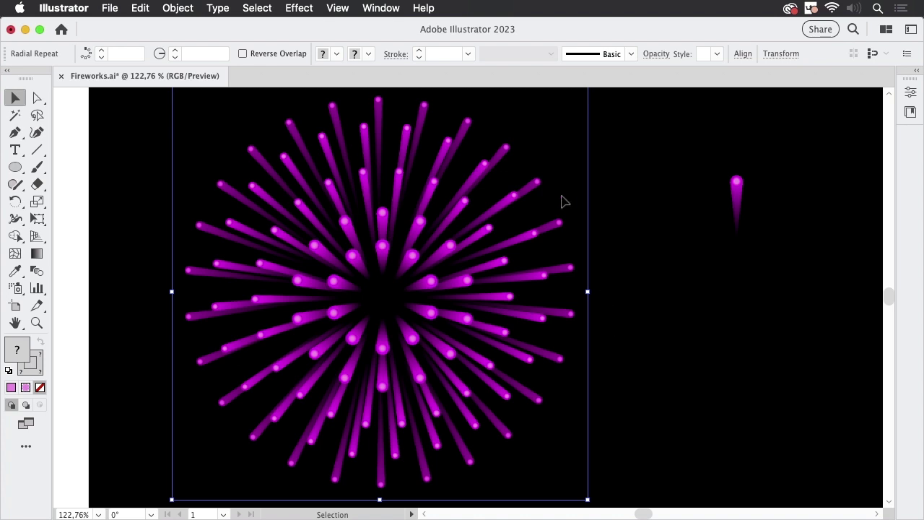
Step: Align the firework to the artboard's horizontal and vertical centre, then deselect it
left_click(744, 53)
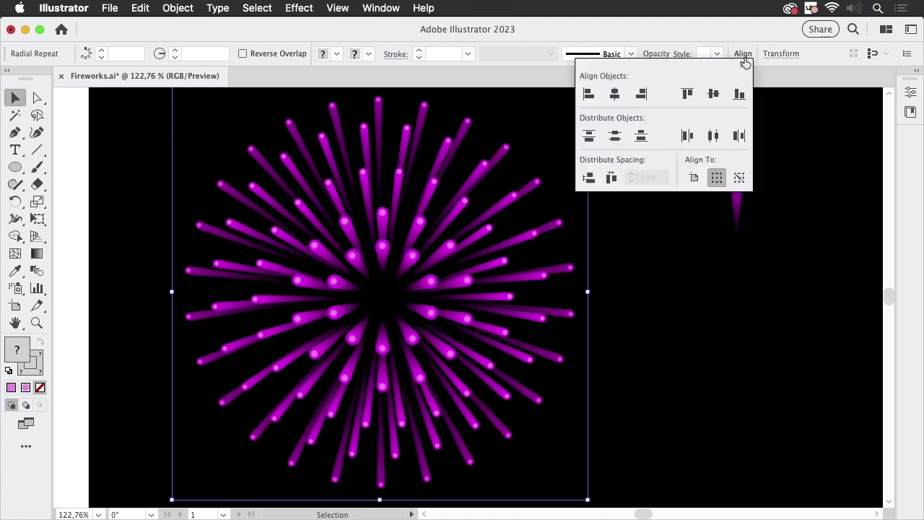
left_click(614, 95)
left_click(713, 95)
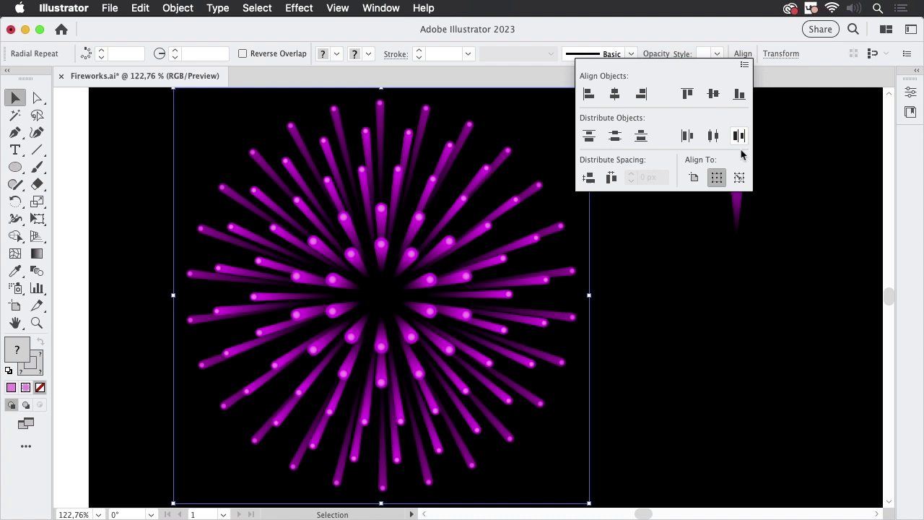
left_click(704, 320)
Step: Pan the view to bring the neighbouring firework into the middle, with the Ellipse tool ready
scroll(614, 246, "down", 2)
left_click_drag(642, 239, 611, 252)
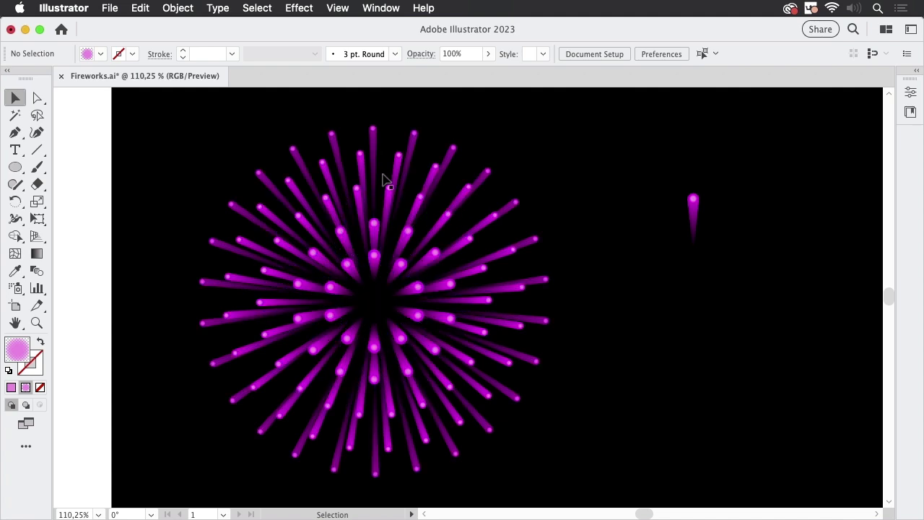
left_click_drag(206, 256, 656, 310)
mouse_move(300, 322)
left_mouse_down()
mouse_move(517, 322)
mouse_move(498, 260)
mouse_move(463, 252)
mouse_move(428, 257)
mouse_move(491, 303)
mouse_move(495, 327)
left_mouse_up()
scroll(775, 319, "right", 7)
key("l")
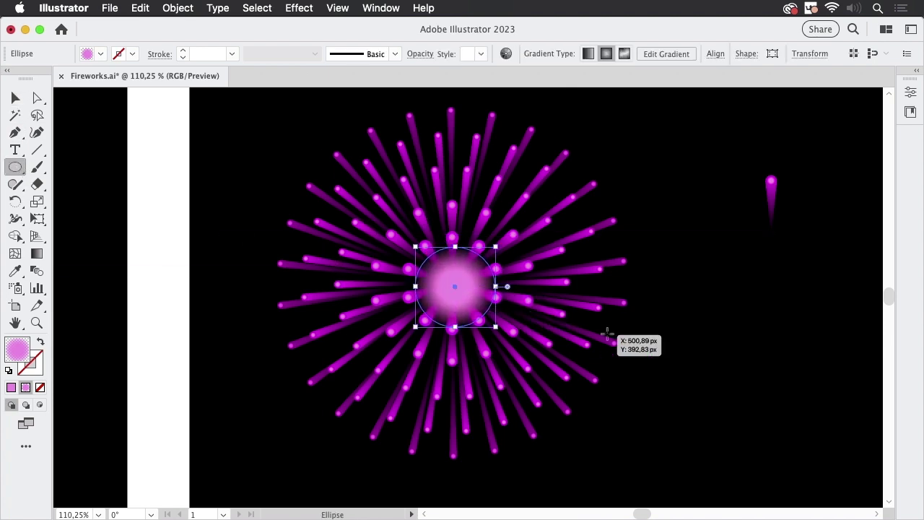
Step: Give the circle no fill and a white 5 pt stroke
left_click(41, 388)
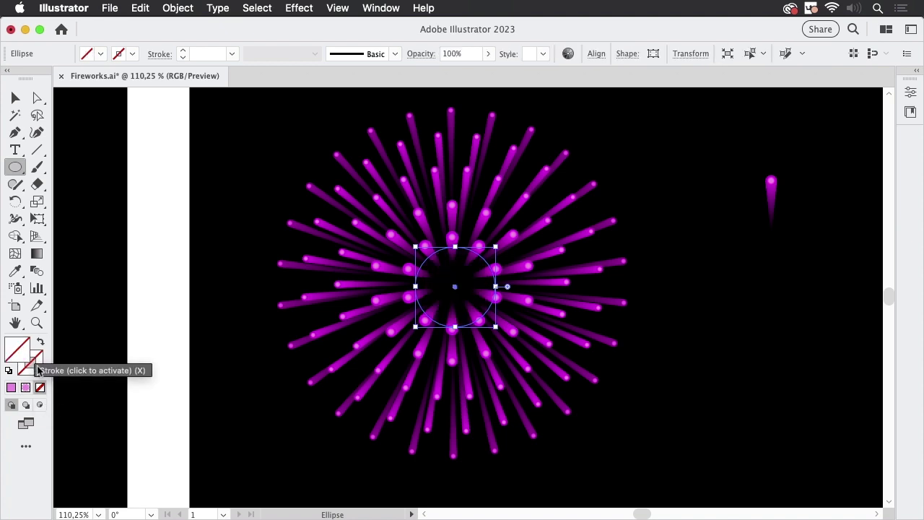
left_click(38, 369)
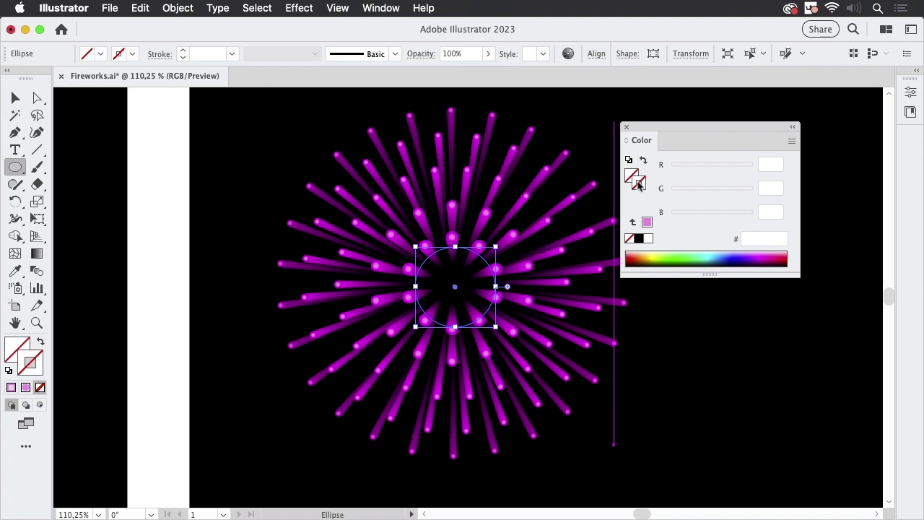
left_click(649, 239)
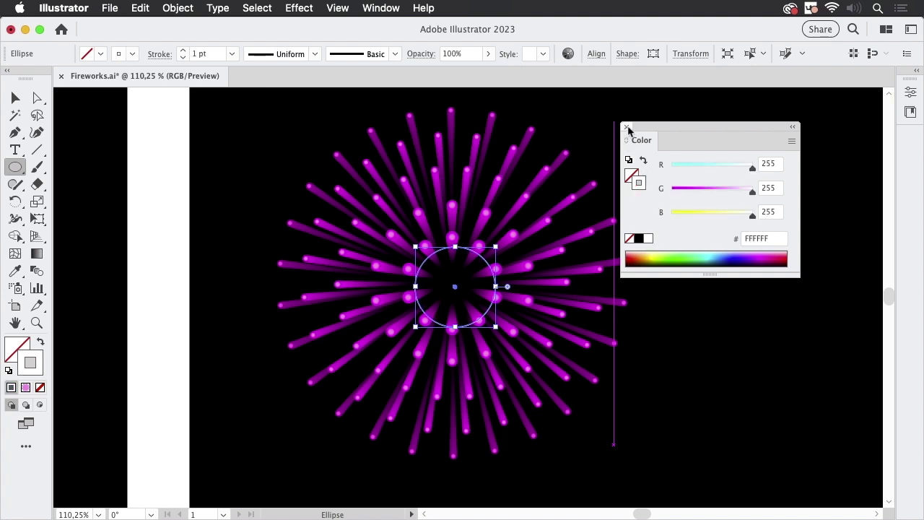
left_click(627, 127)
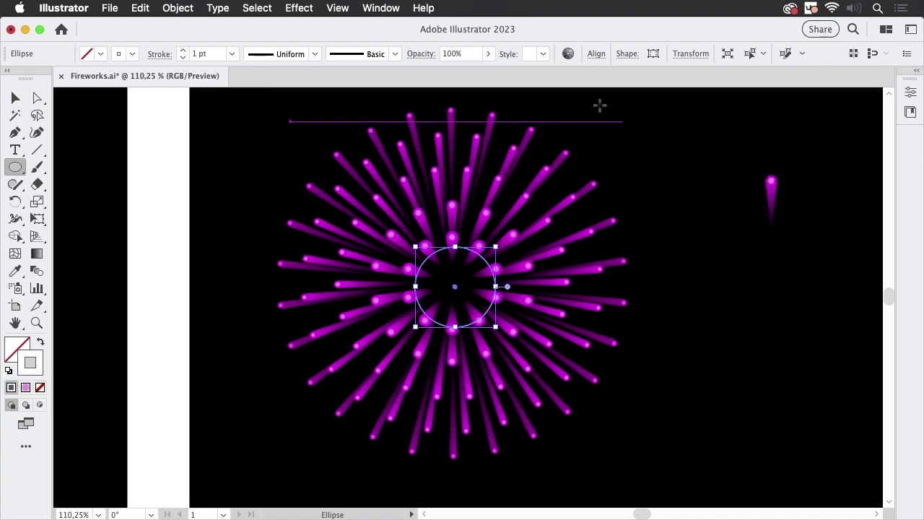
left_click(185, 52)
left_click(184, 52)
left_click(185, 52)
left_click(185, 52)
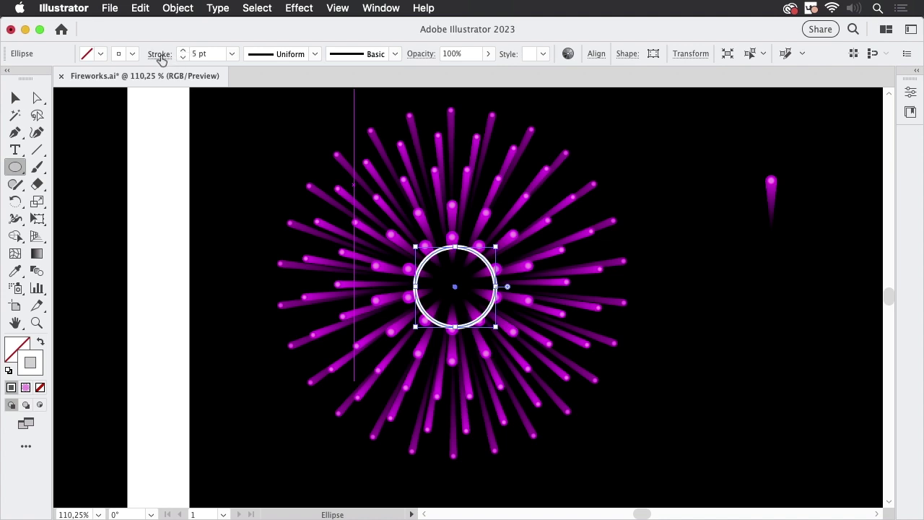
Step: Set the stroke to Round Cap and dashed with 0 pt dash and 30 pt gap
left_click(160, 54)
left_click(76, 92)
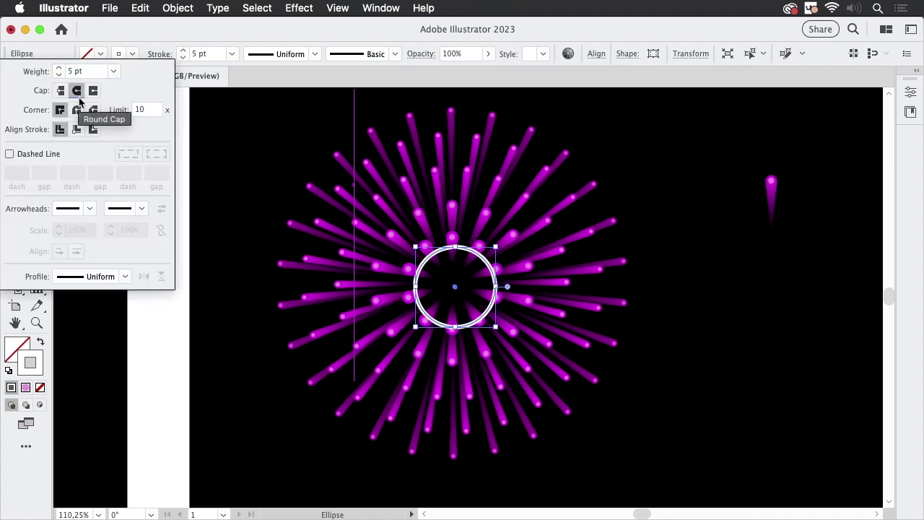
left_click(49, 158)
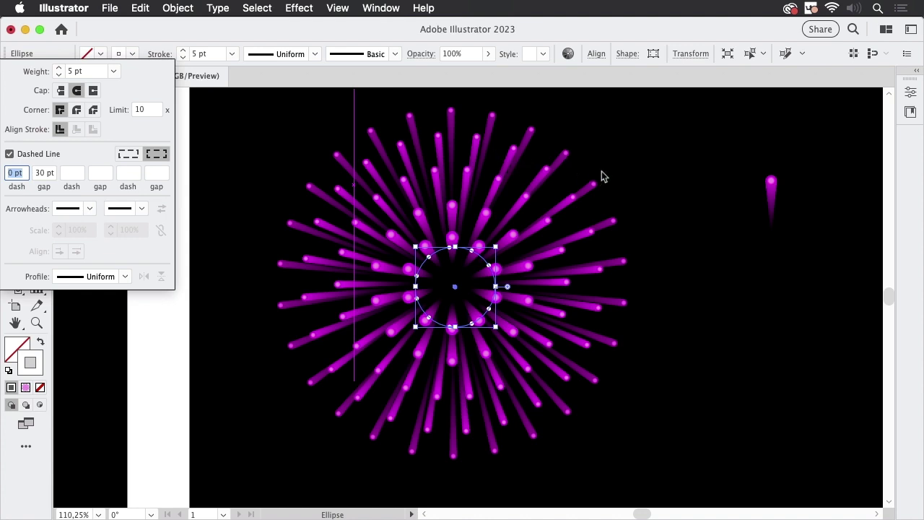
left_click(386, 28)
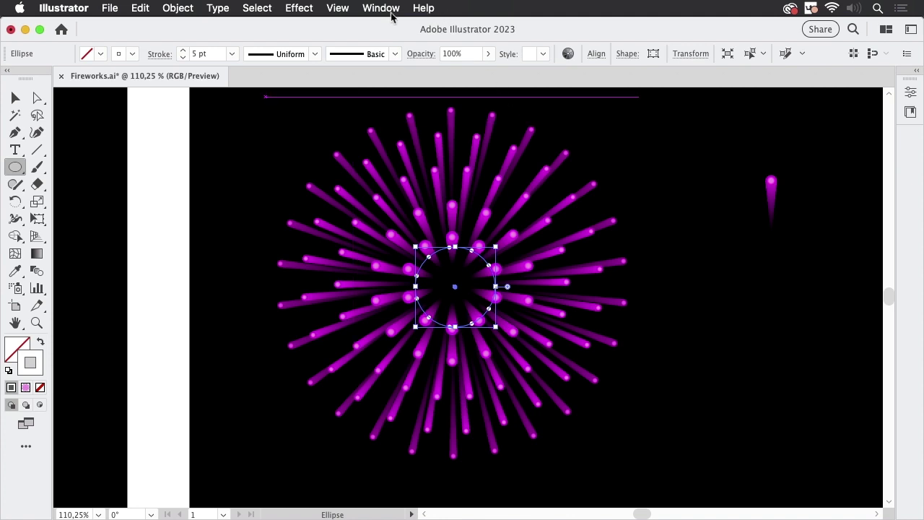
Step: Apply a Roughen effect with Size 9% and Smooth points to the dotted circle
left_click(306, 9)
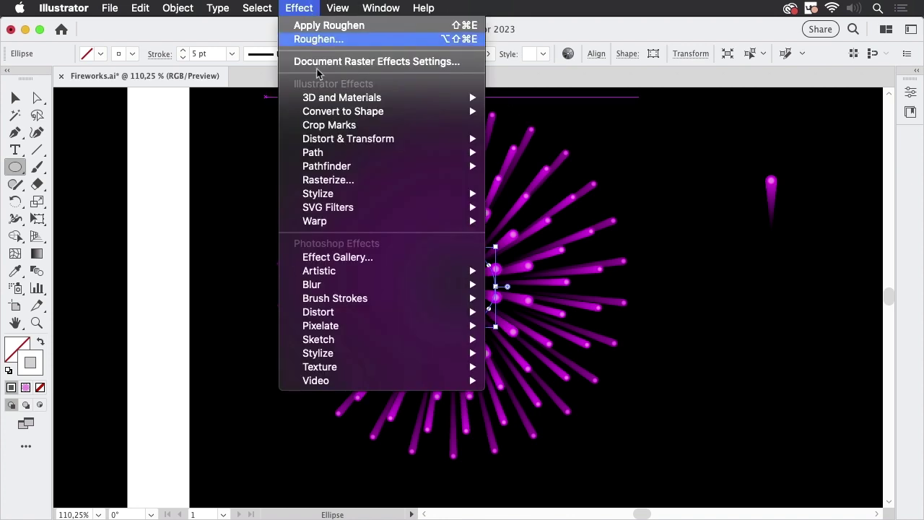
mouse_move(340, 141)
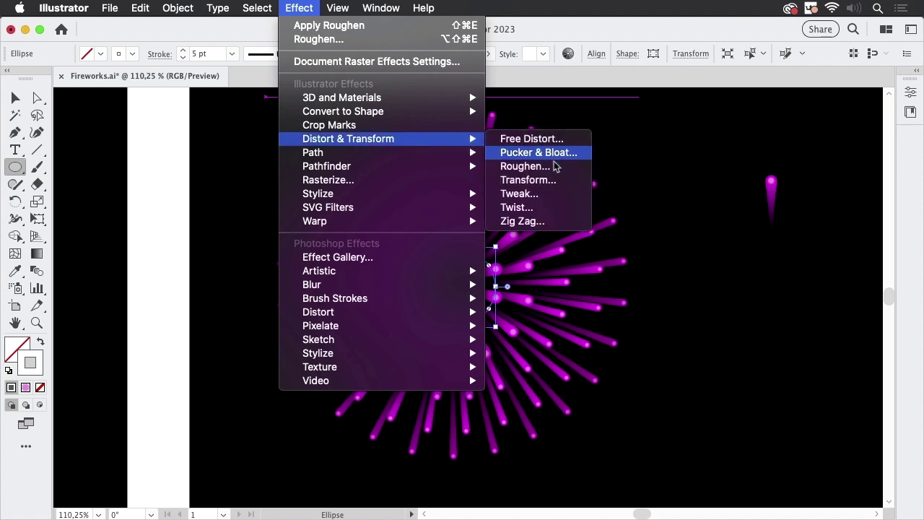
left_click(535, 169)
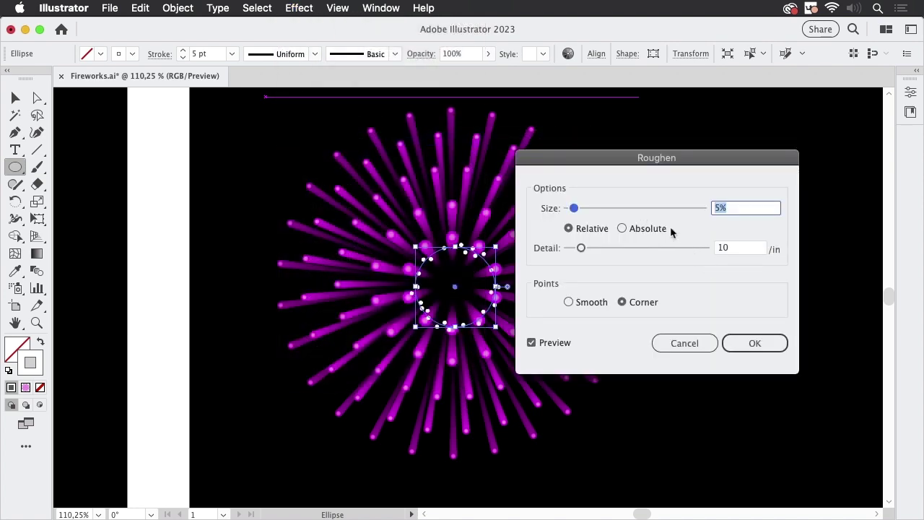
left_click_drag(581, 212, 589, 214)
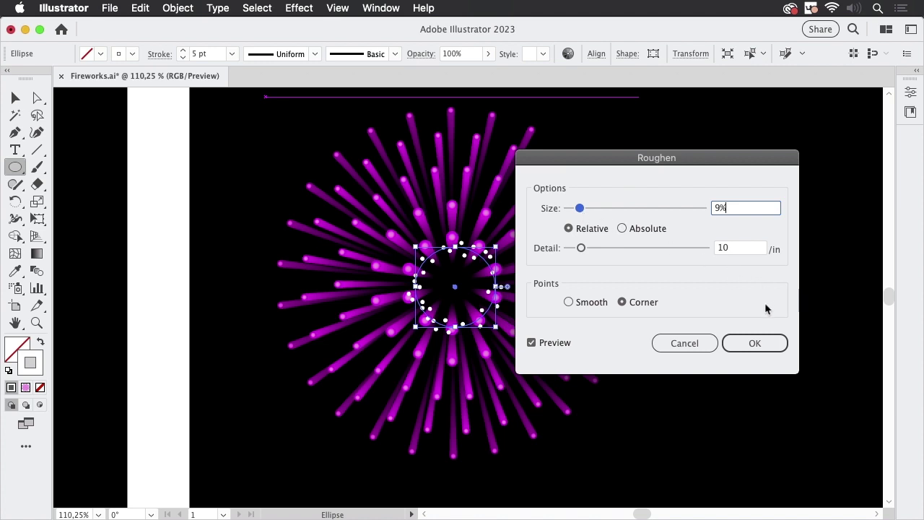
left_click(598, 306)
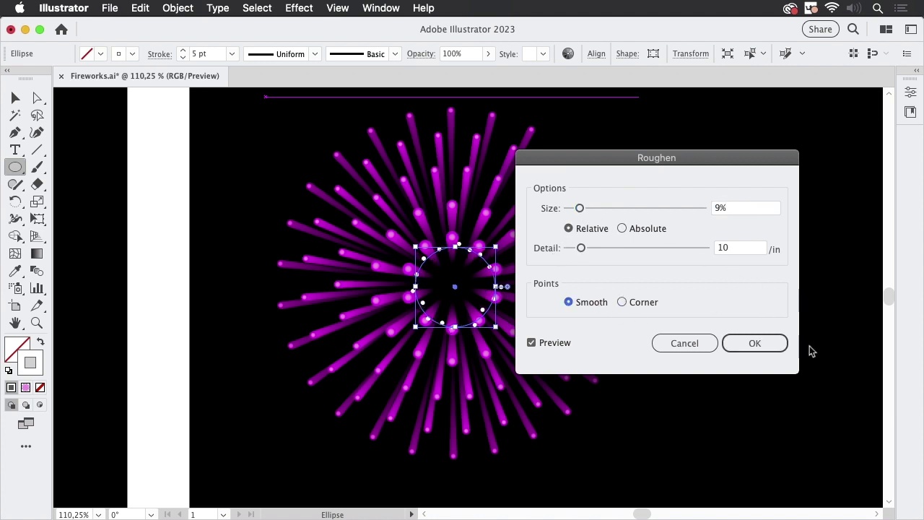
left_click(755, 344)
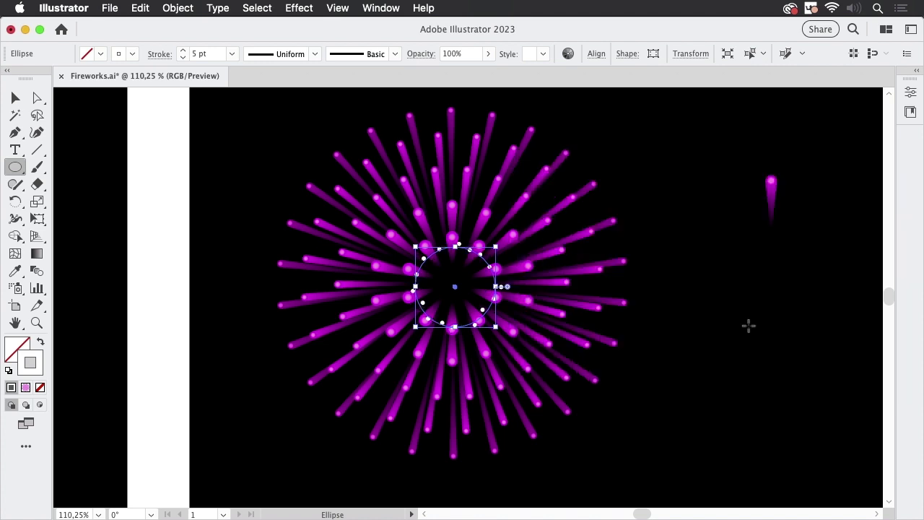
Step: Open General preferences and cancel without changes, returning to the Selection tool
left_click(69, 8)
mouse_move(109, 46)
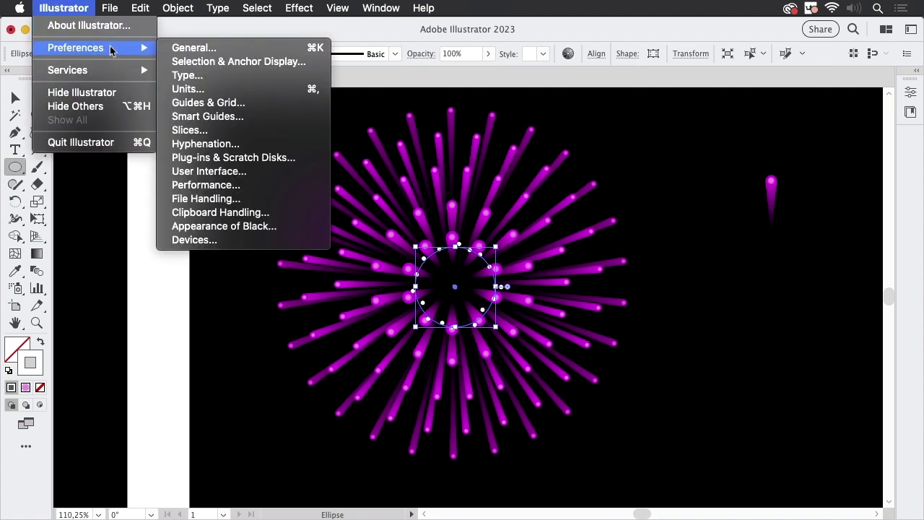
left_click(194, 47)
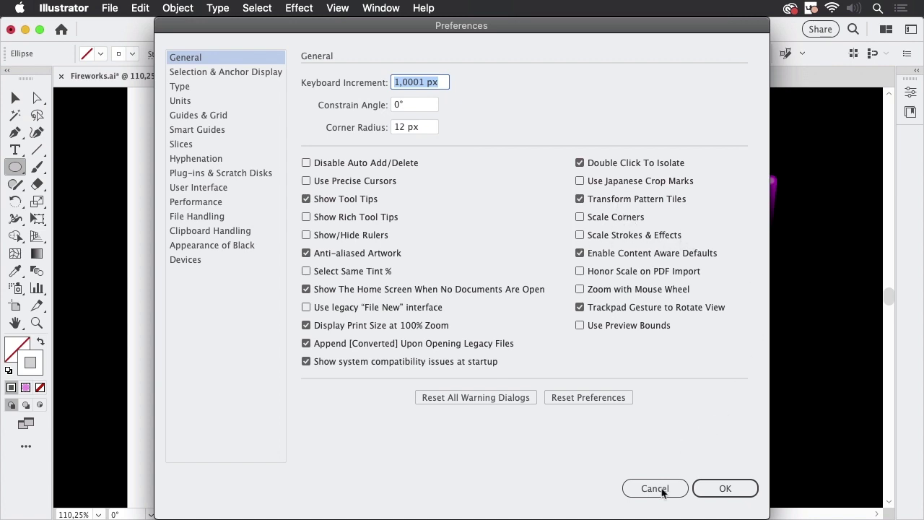
left_click(659, 497)
left_click(16, 99)
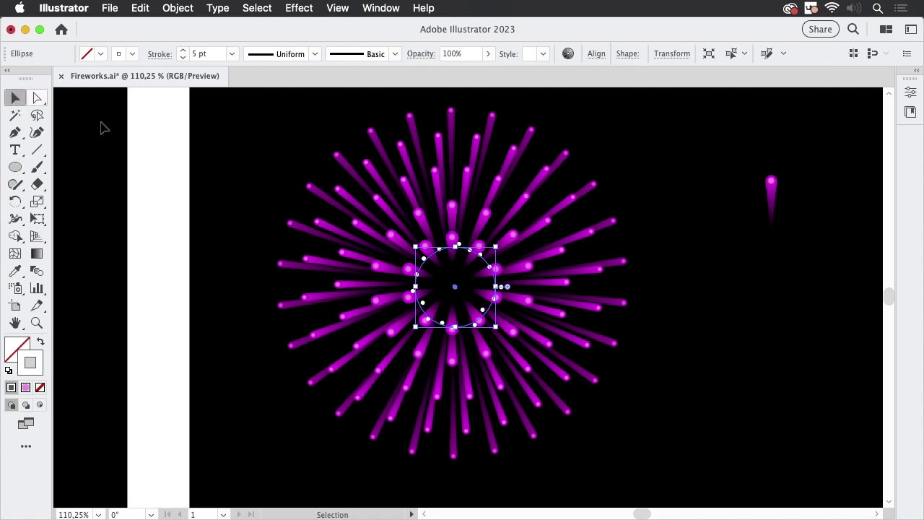
Step: Scale the roughened dotted circle from its centre to about 380 px so it rings the whole firework
key("a")
key("v")
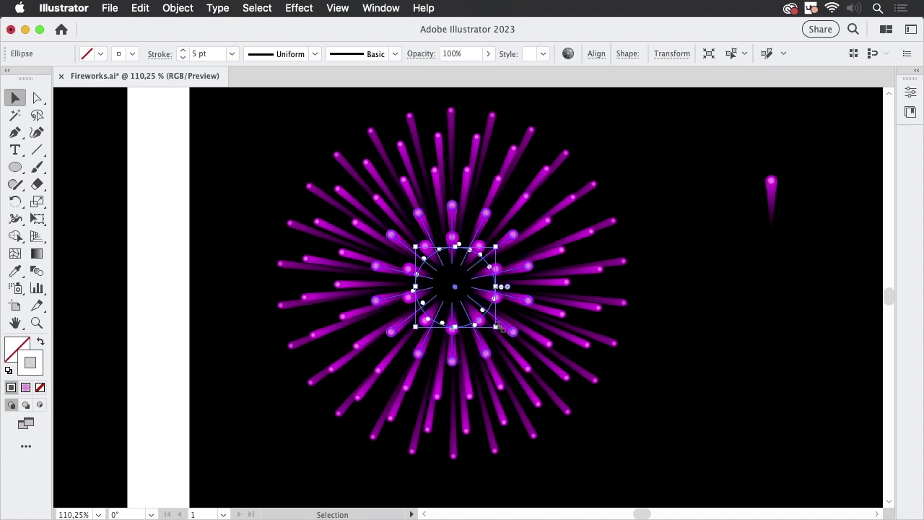
left_click_drag(502, 329, 530, 352)
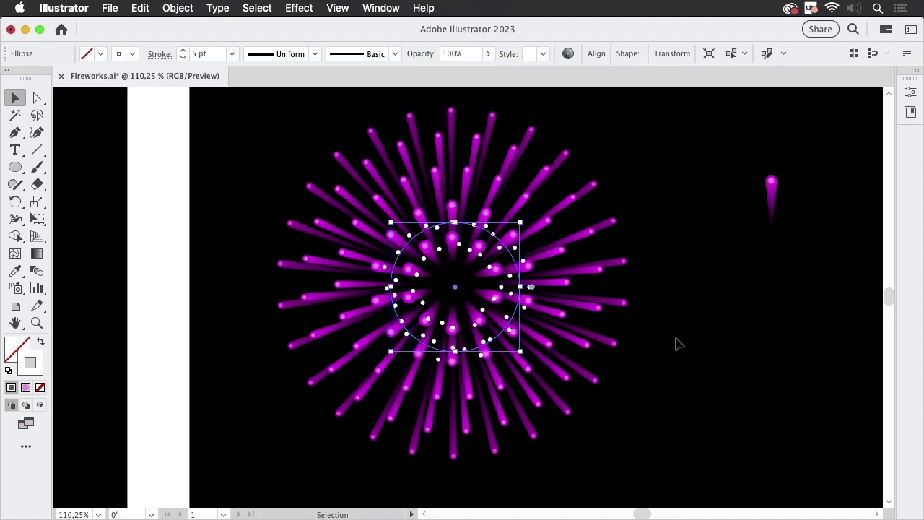
key("a")
key("v")
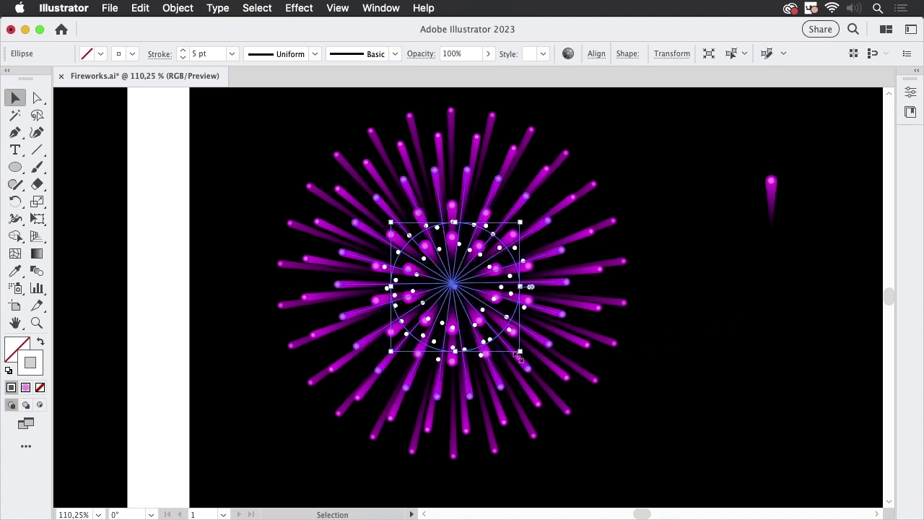
left_click_drag(519, 353, 591, 381)
key("a")
key("v")
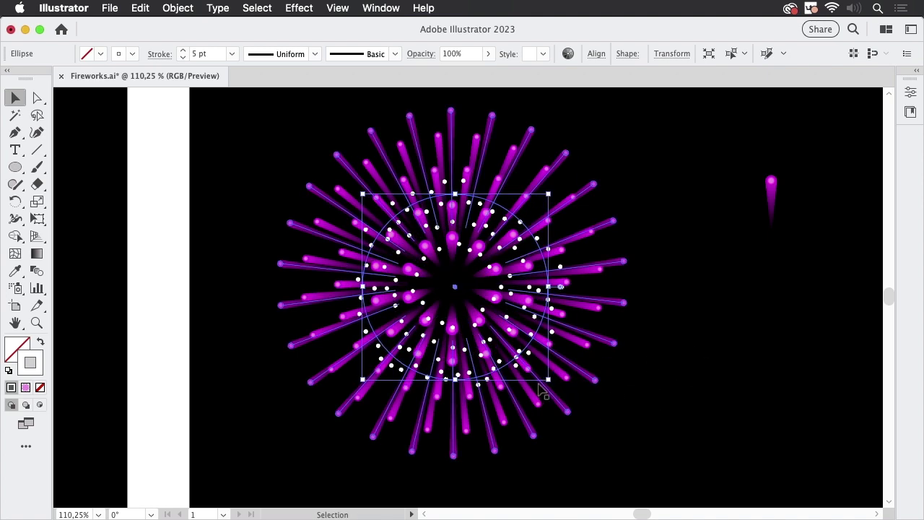
left_click_drag(548, 382, 712, 464)
key("a")
key("v")
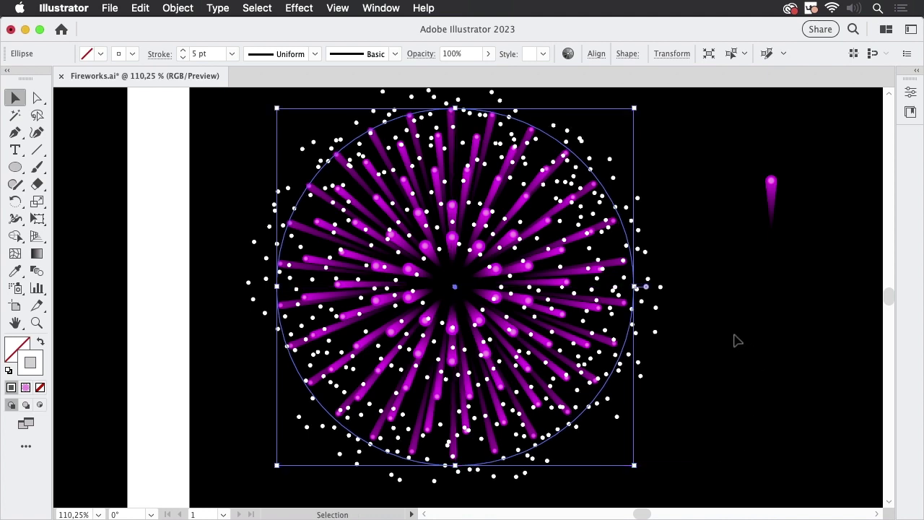
left_click(715, 257, "alt+super")
scroll(643, 263, "right", 3)
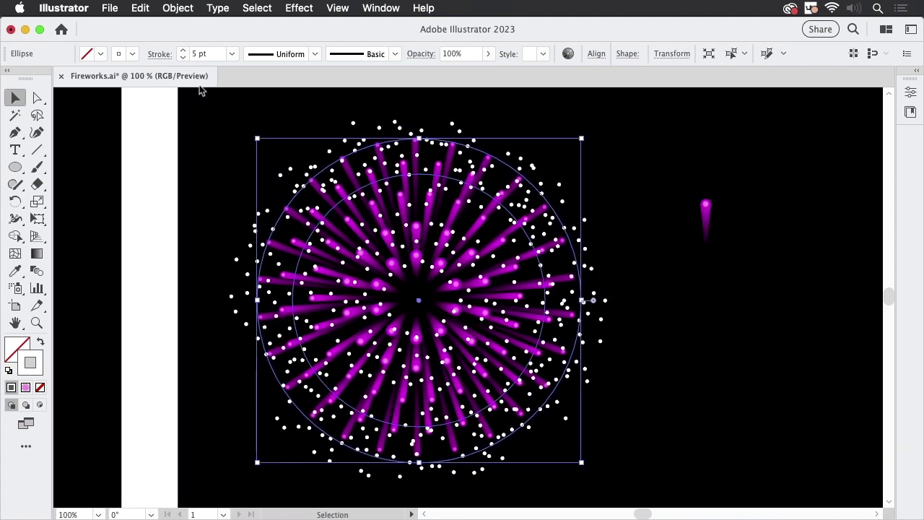
left_click(592, 256)
scroll(593, 256, "right", 5)
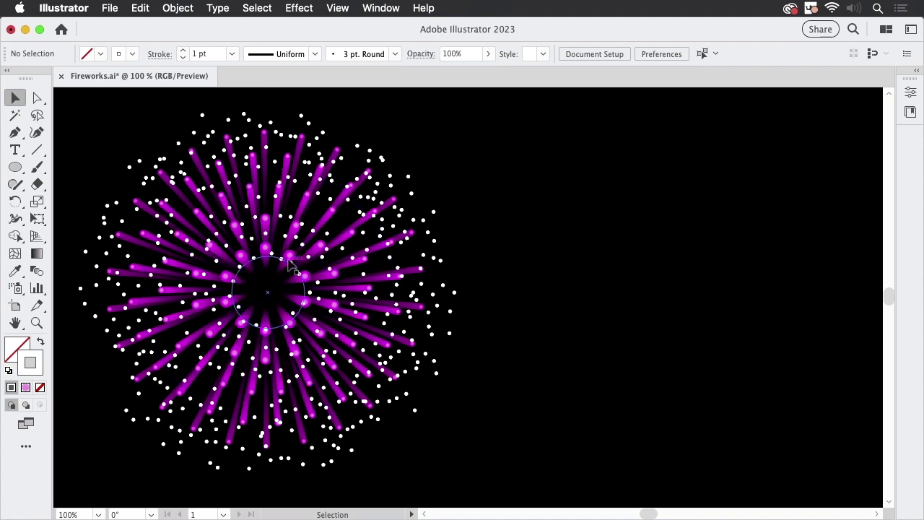
left_click(265, 266)
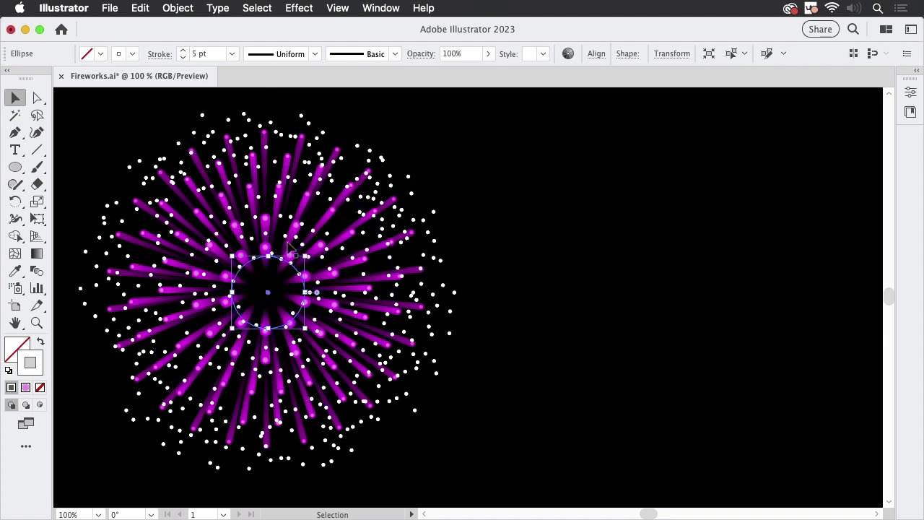
left_click(332, 224)
double_click(329, 222)
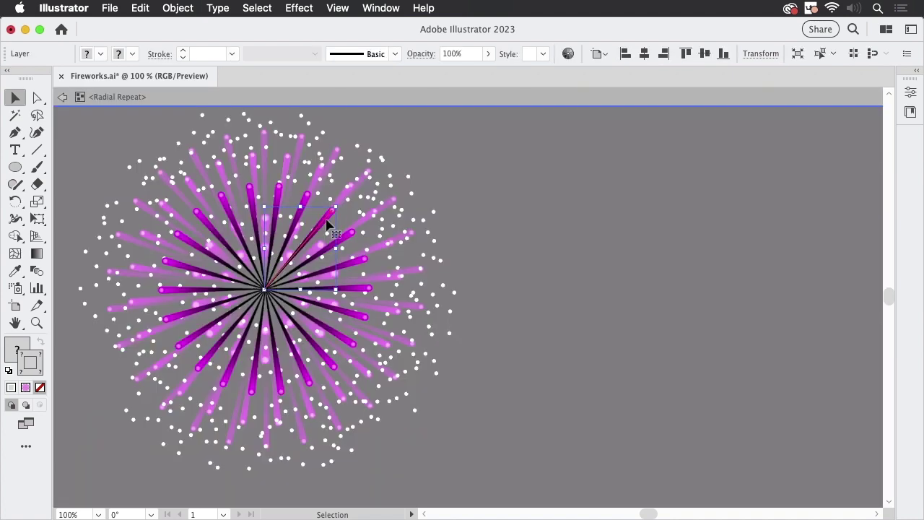
double_click(328, 222)
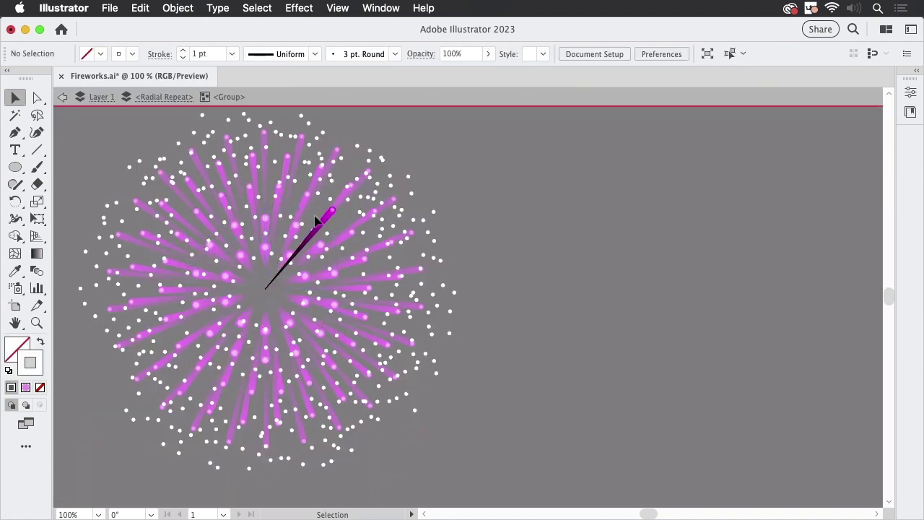
left_click(330, 217)
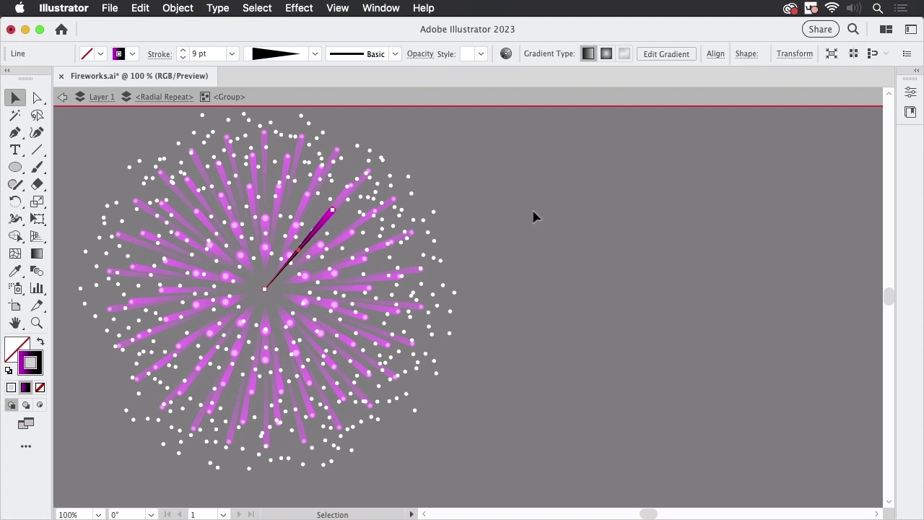
double_click(535, 212)
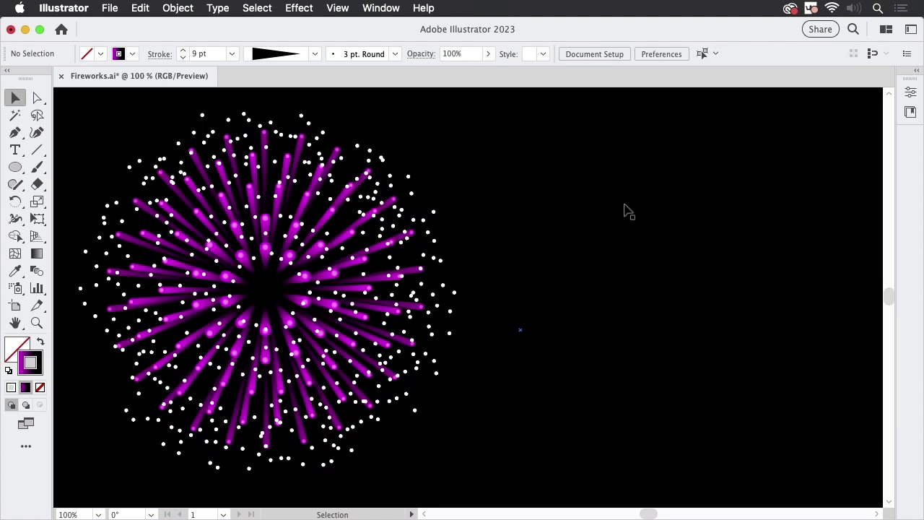
left_click(659, 208)
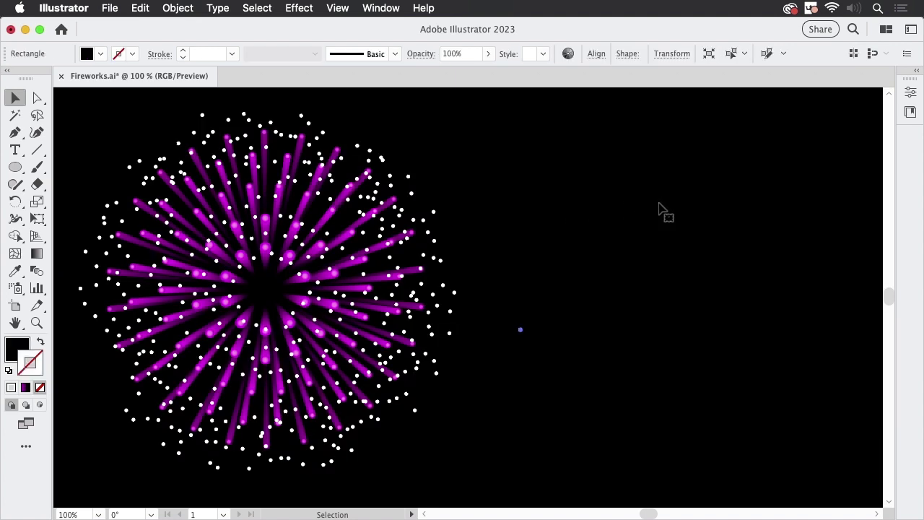